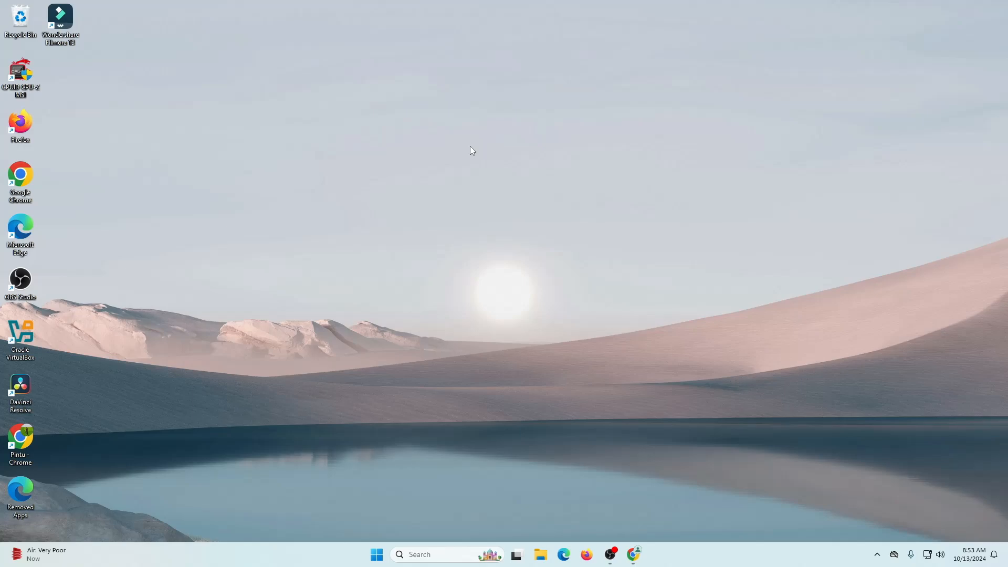
In Google Chrome, search the web for "windows 11" and open Microsoft's Download Windows 11 page.
right_click(470, 151)
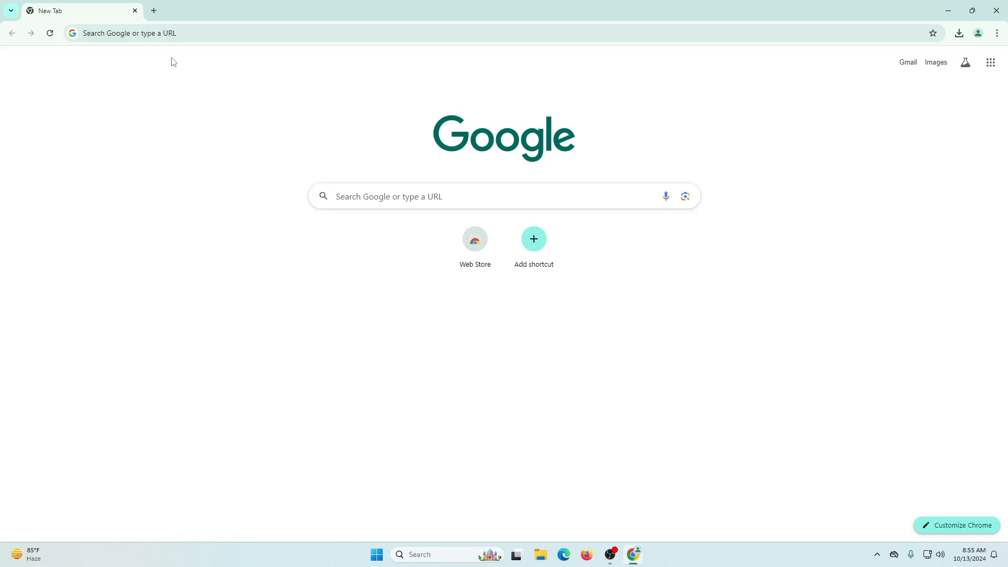
click(178, 30)
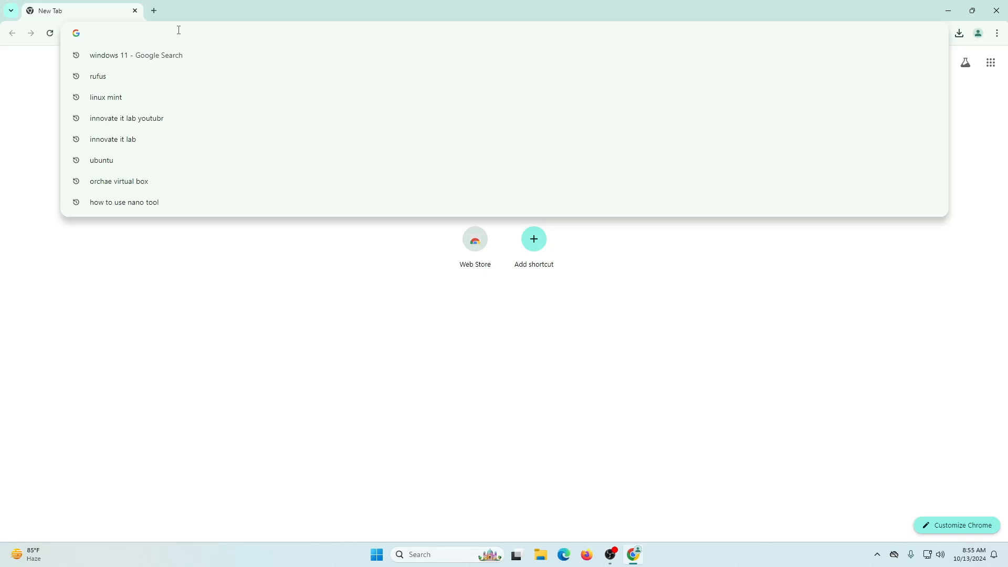
key(Down)
key(Return)
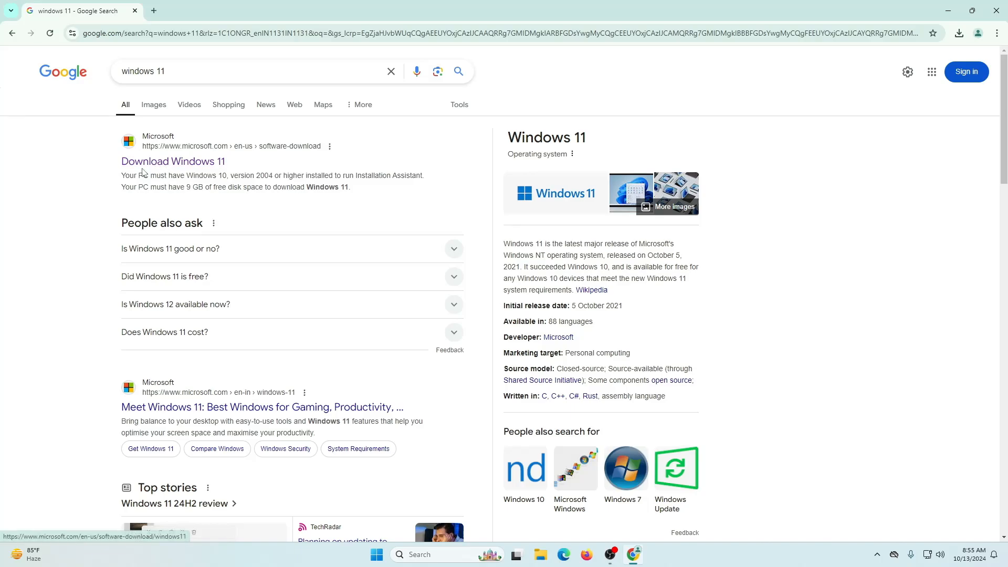
click(208, 163)
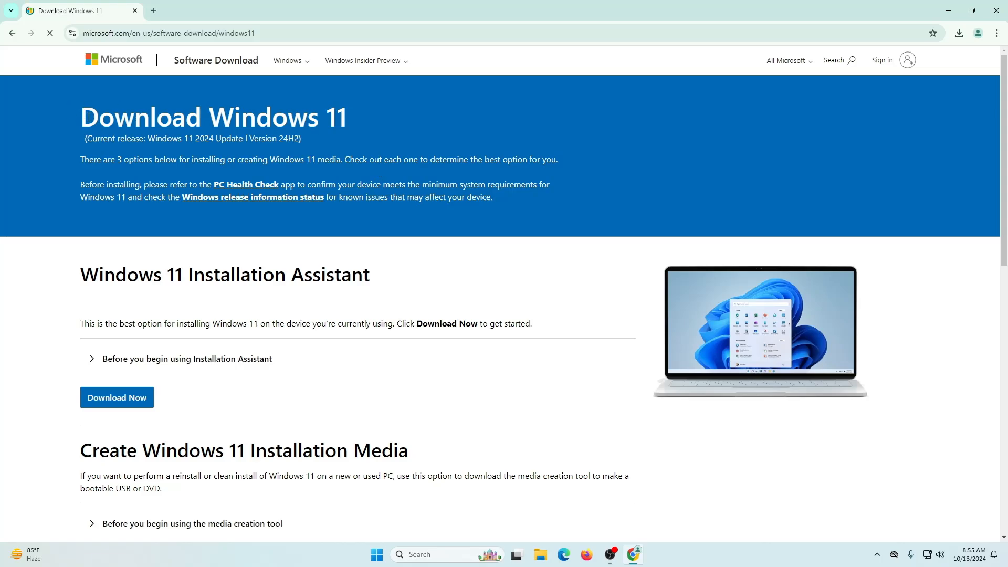
Examine the Windows 11 download options: Installation Assistant, installation media and disk image (ISO).
drag(84, 117, 343, 116)
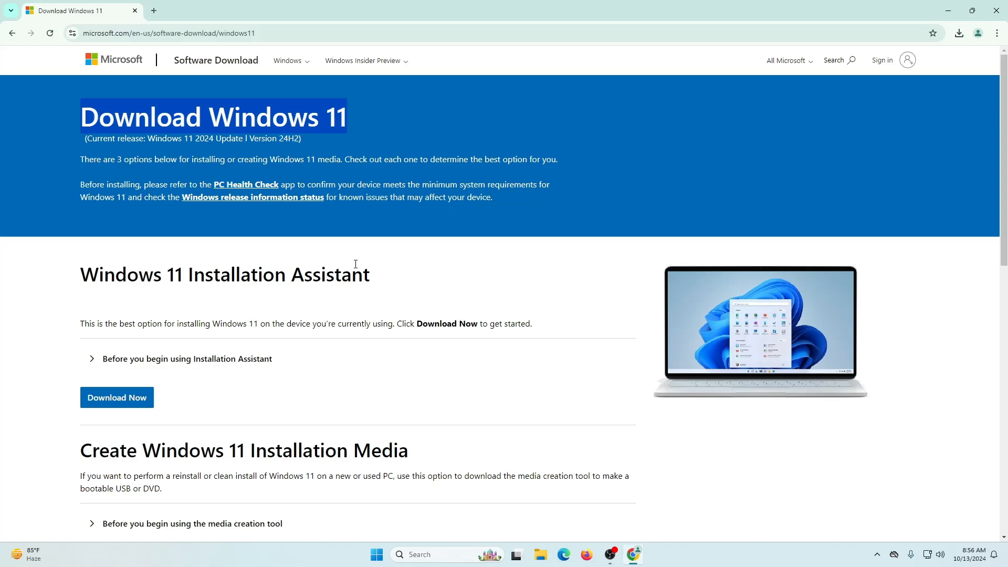
scroll(355, 264, down, 3)
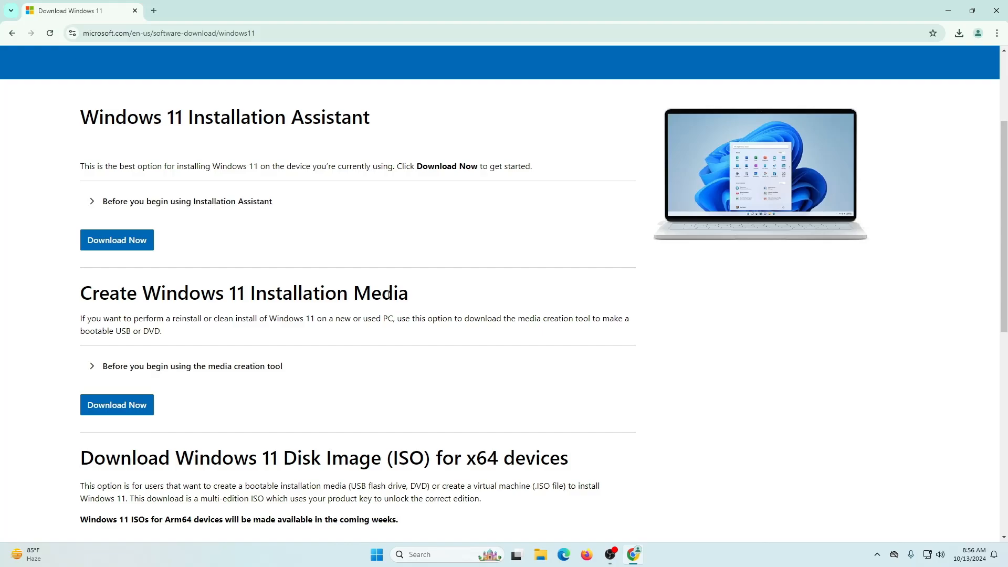
scroll(389, 294, down, 3)
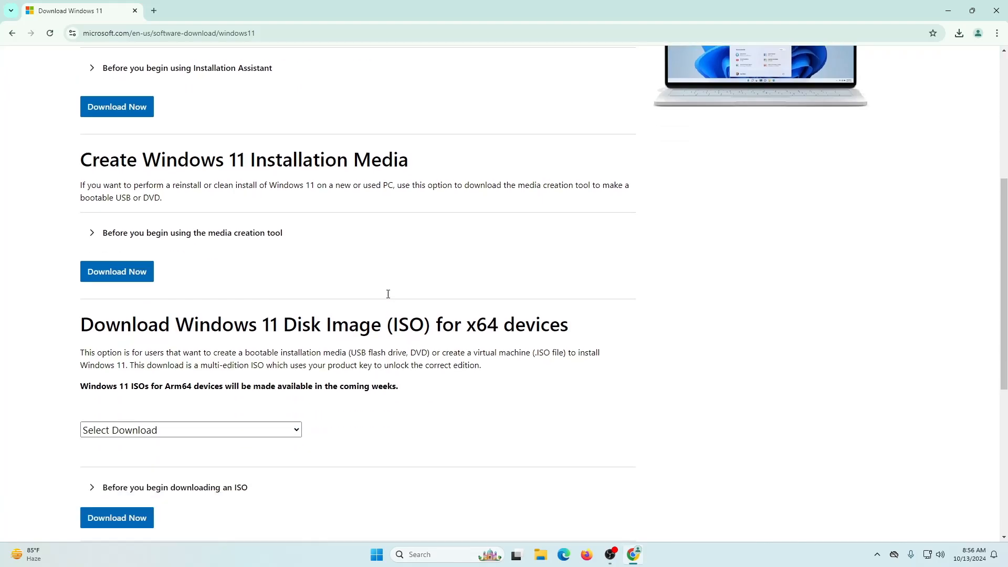
scroll(236, 164, up, 1)
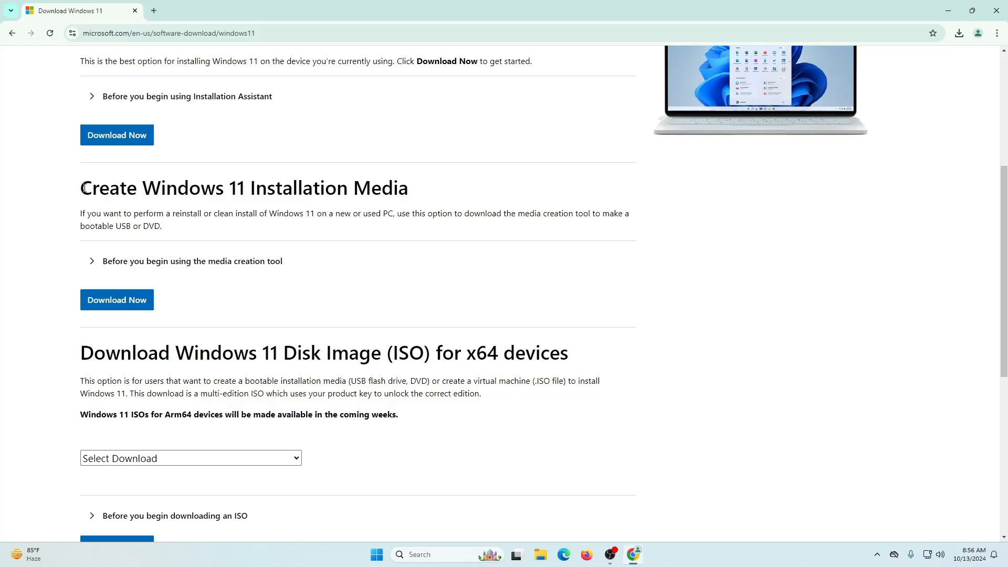
scroll(294, 209, down, 2)
scroll(290, 211, up, 3)
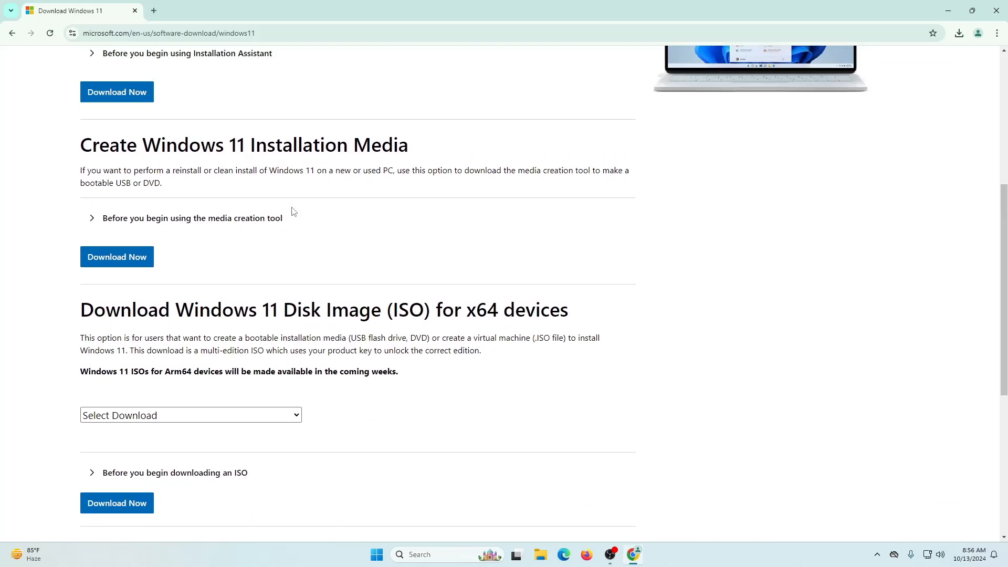
scroll(254, 200, up, 5)
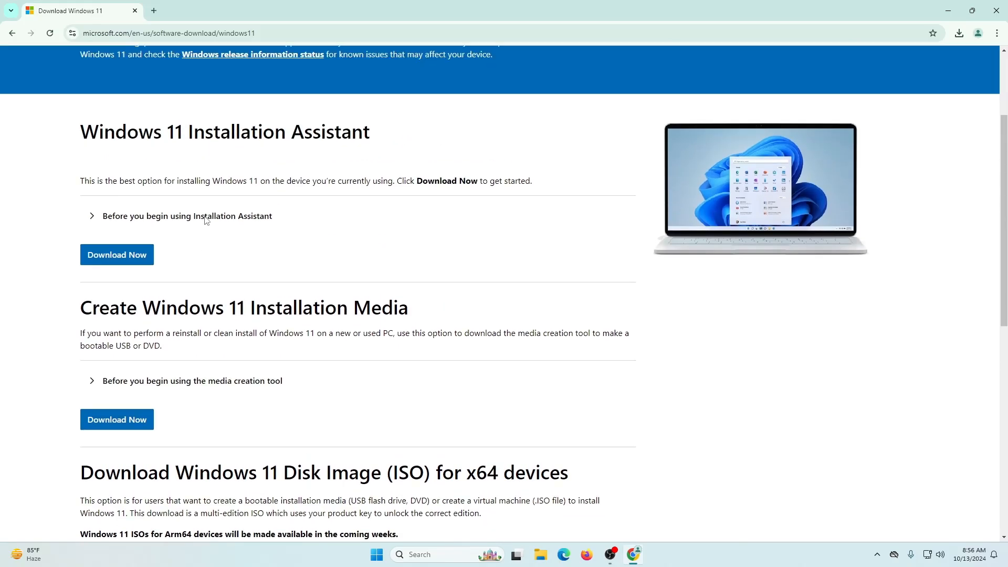
scroll(231, 197, down, 4)
scroll(218, 218, down, 6)
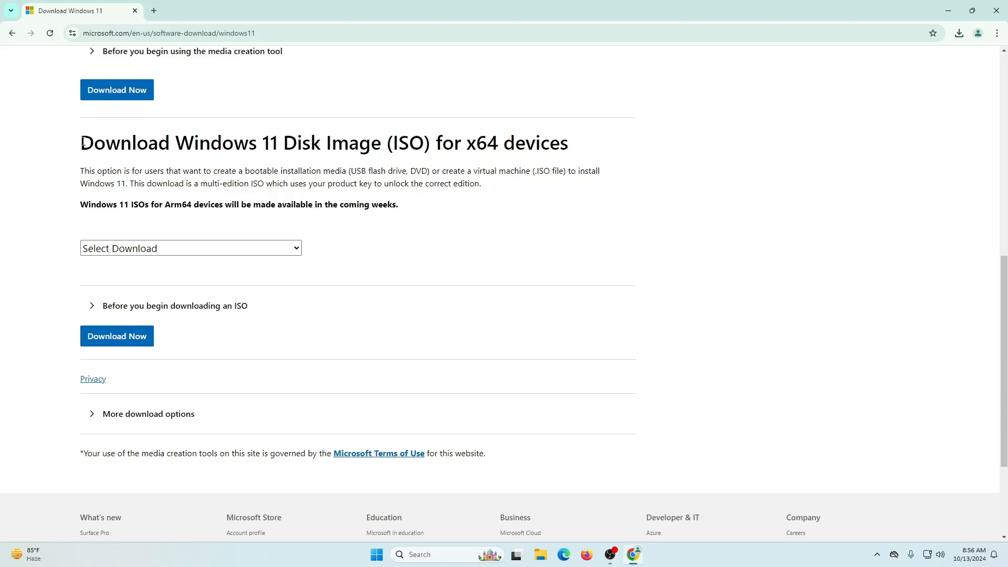
Choose Windows 11 (multi-edition ISO for x64 devices) as the disk image and request its download.
drag(82, 141, 374, 146)
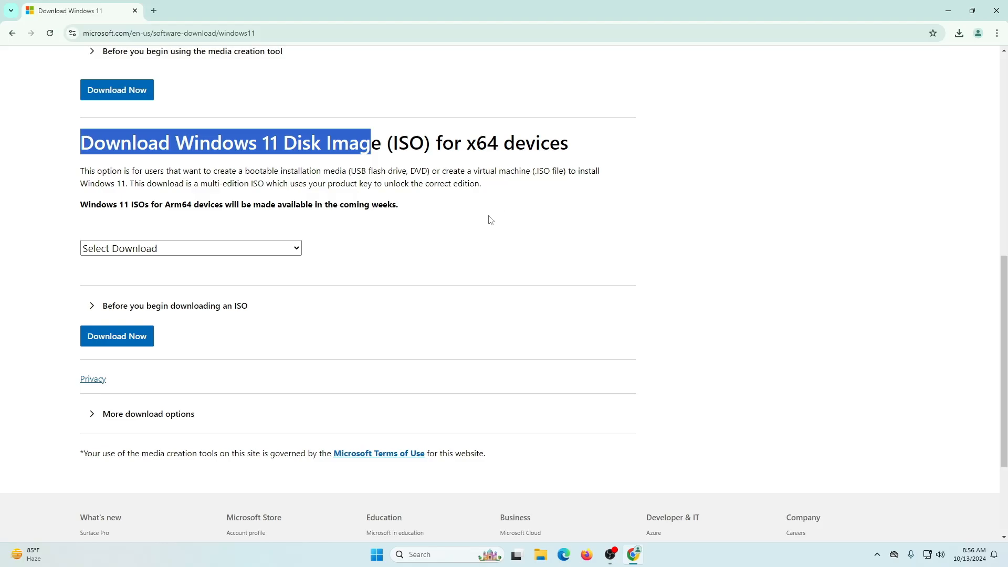
click(131, 251)
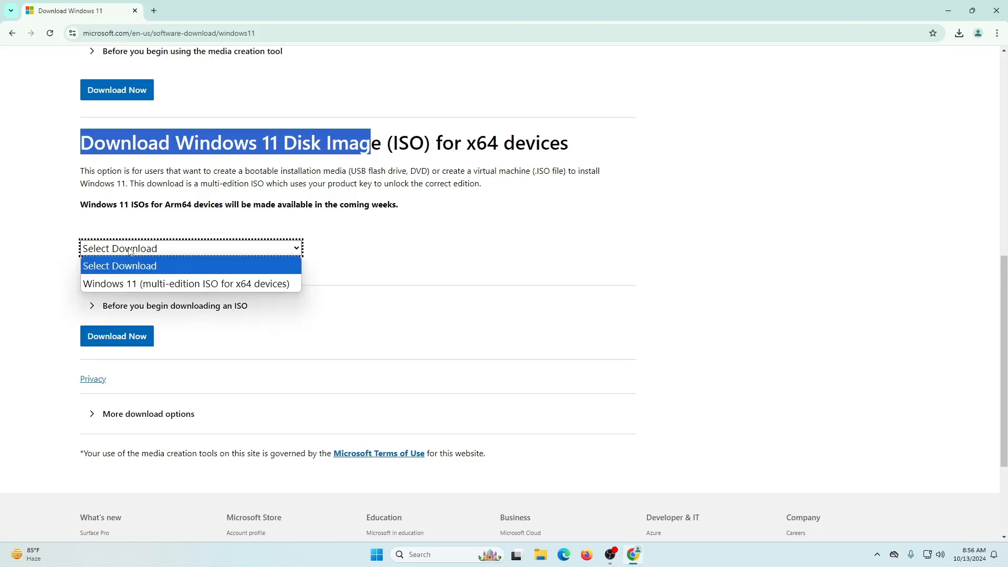
click(126, 284)
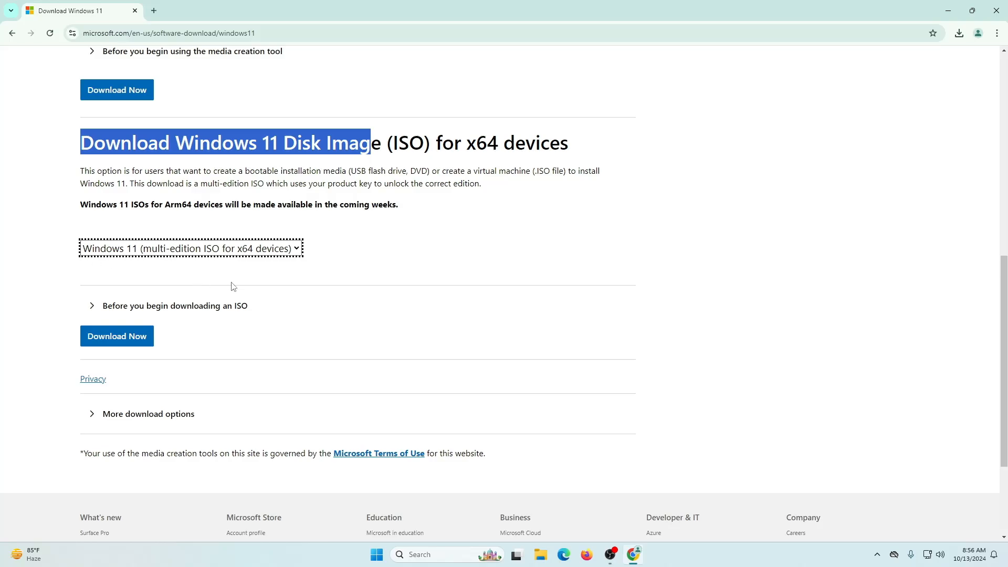
click(122, 341)
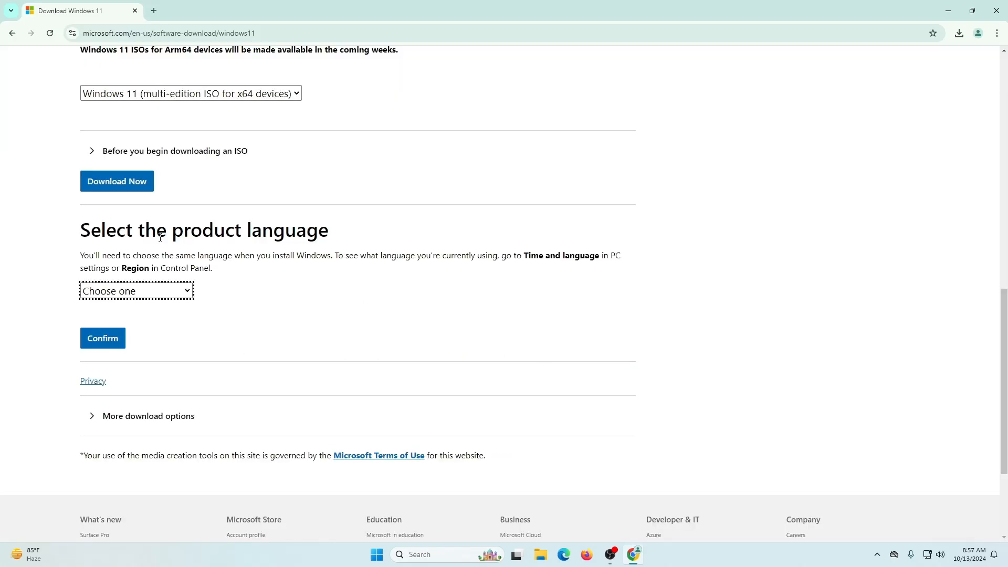
Select English (United States) as the product language and confirm it.
drag(82, 230, 301, 231)
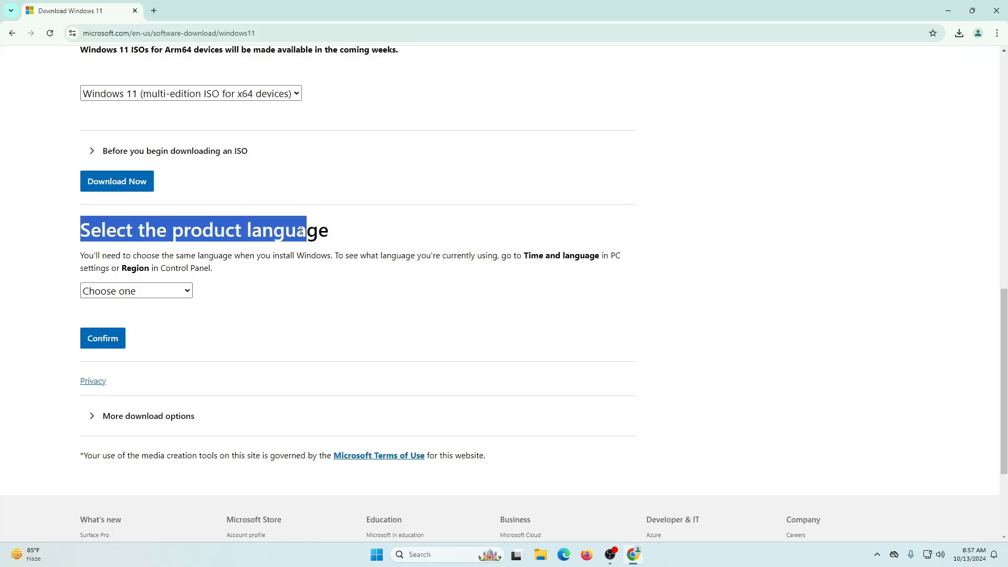
click(177, 293)
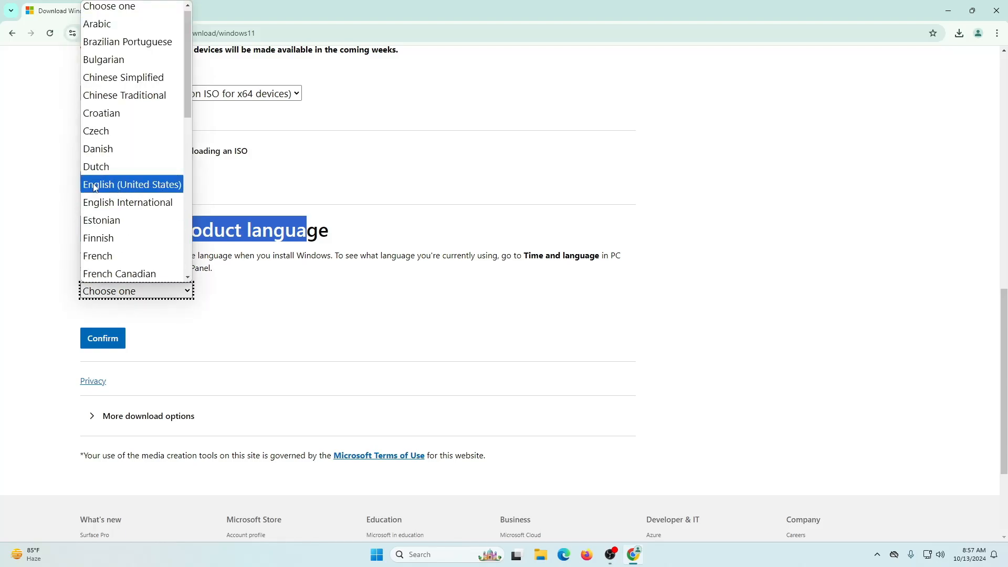
click(150, 189)
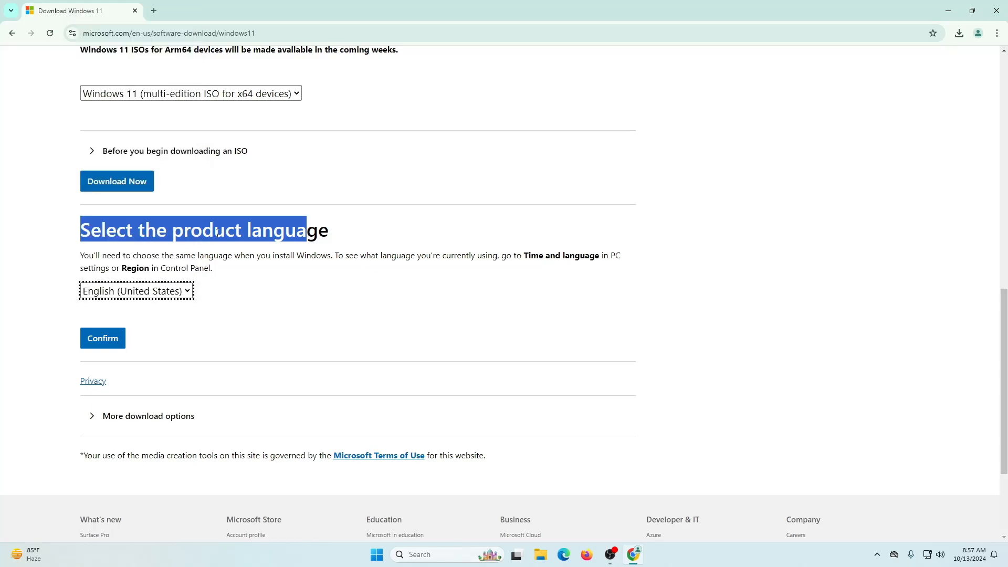
click(101, 296)
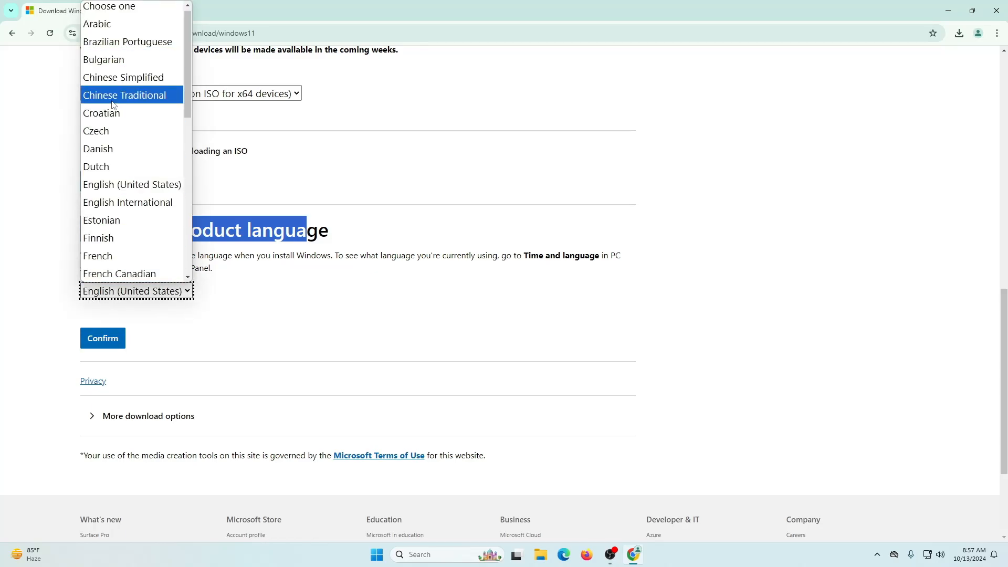
click(251, 344)
click(105, 339)
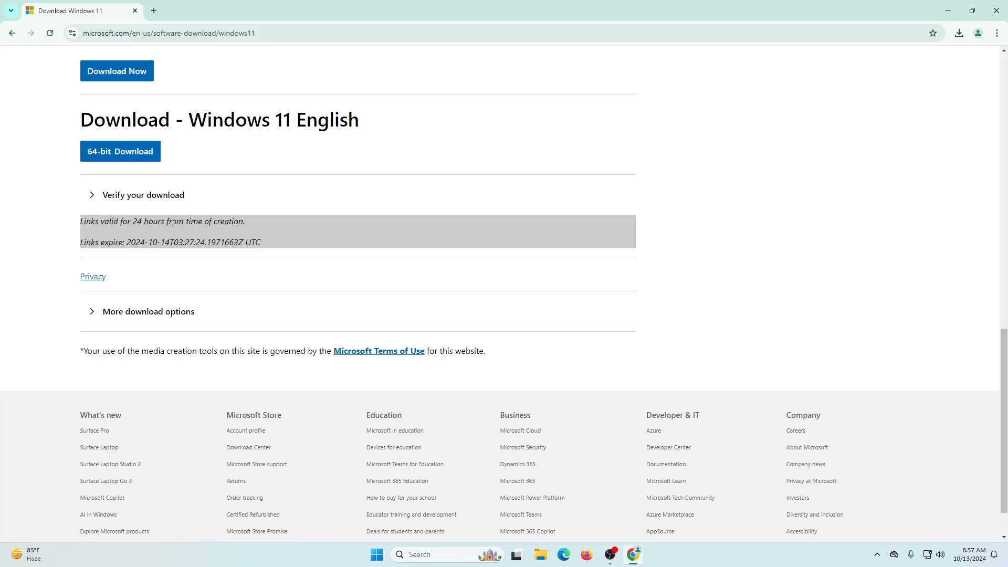
Start the 64-bit download of the Windows 11 English ISO.
scroll(180, 317, up, 2)
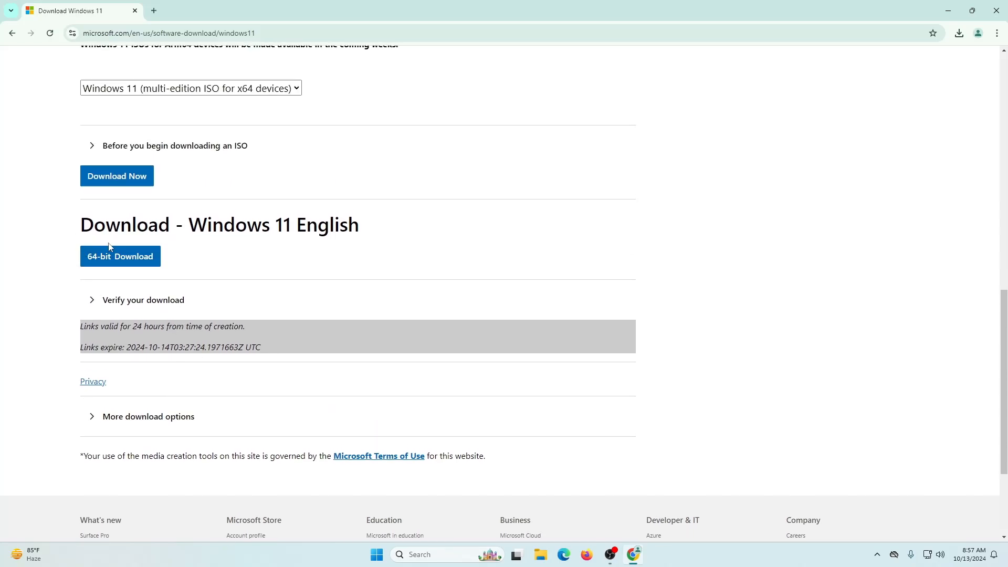
scroll(109, 247, up, 1)
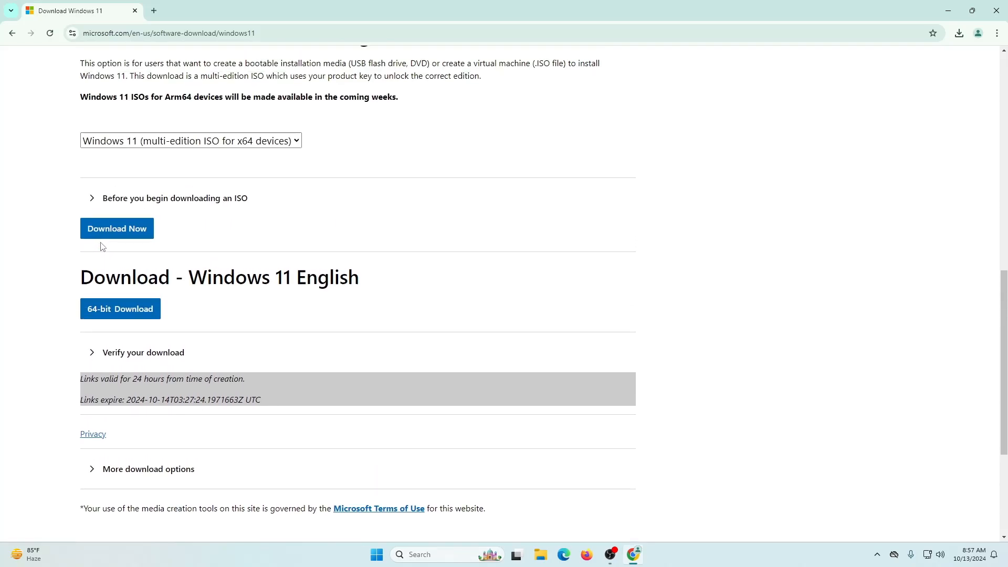
click(117, 312)
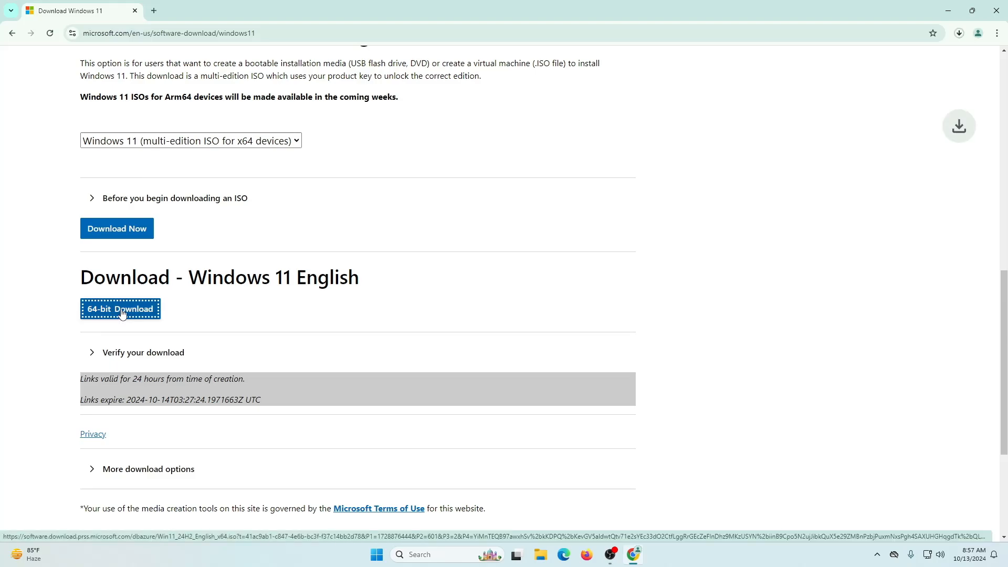
Check the recent downloads and cancel the running Win11_24H2_English_x64.iso download.
click(958, 33)
mouse_move(853, 87)
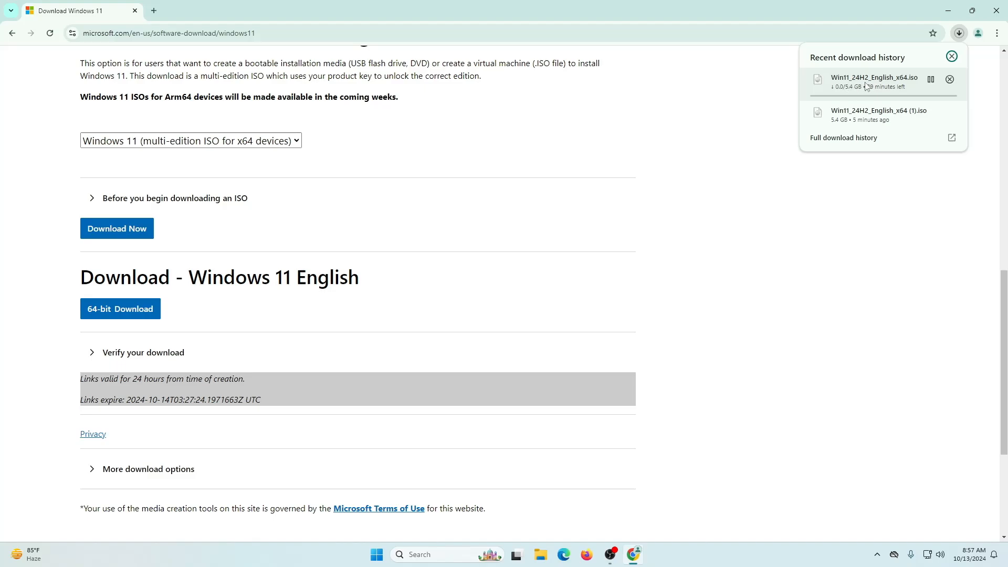
mouse_move(861, 124)
click(949, 79)
click(783, 352)
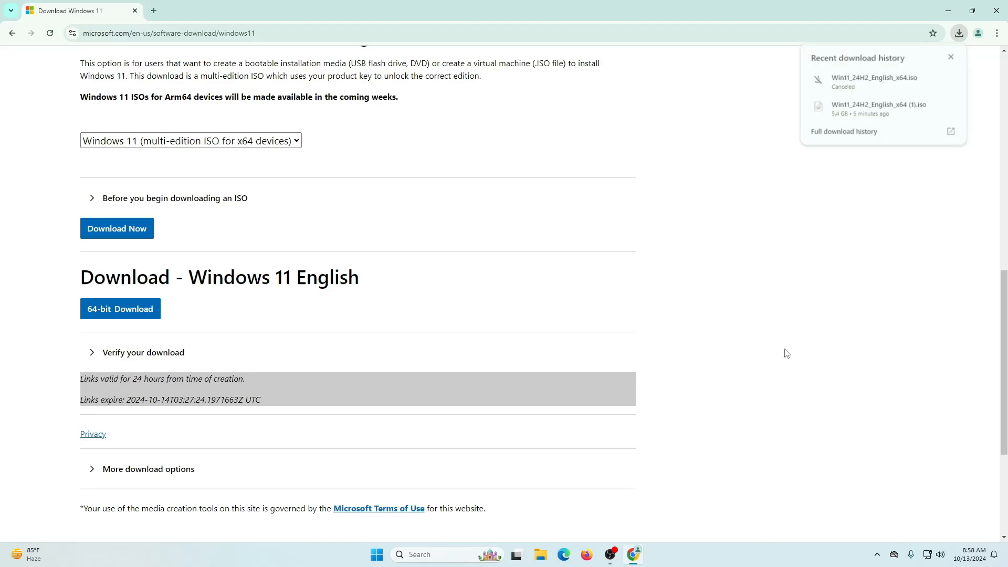
Open the Downloads folder in File Explorer and check the size of the already downloaded Windows 11 ISO.
click(541, 559)
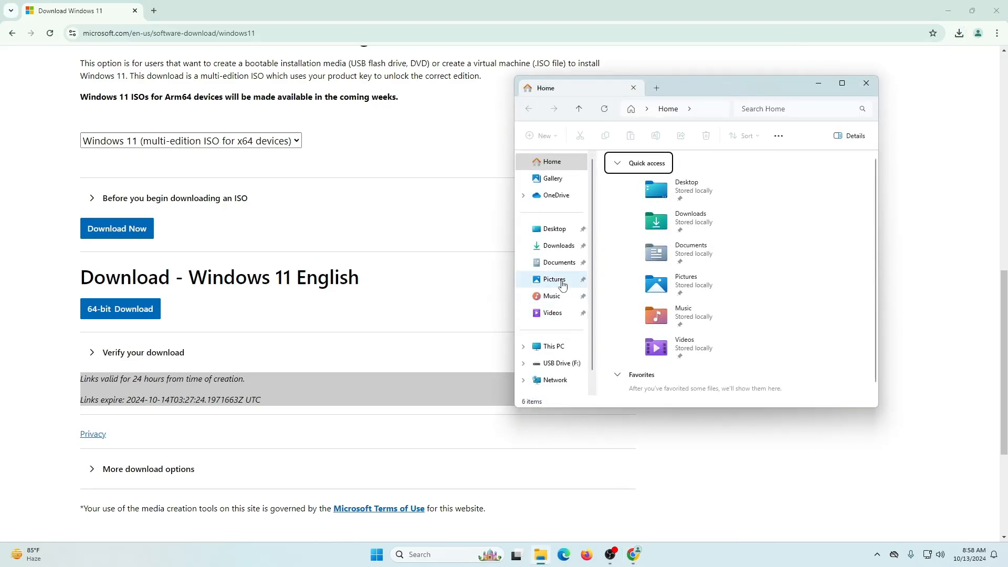
click(562, 263)
click(557, 283)
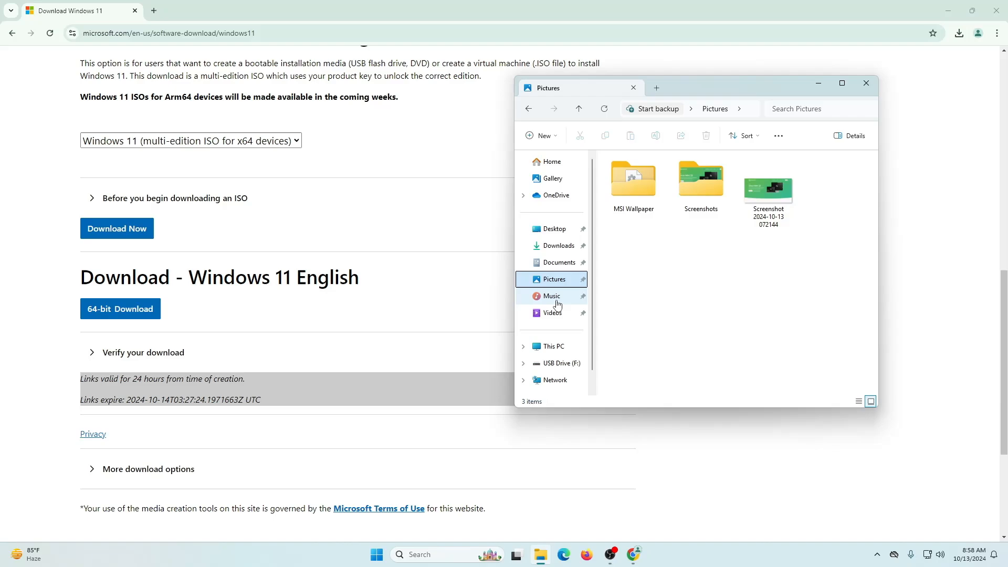
click(555, 247)
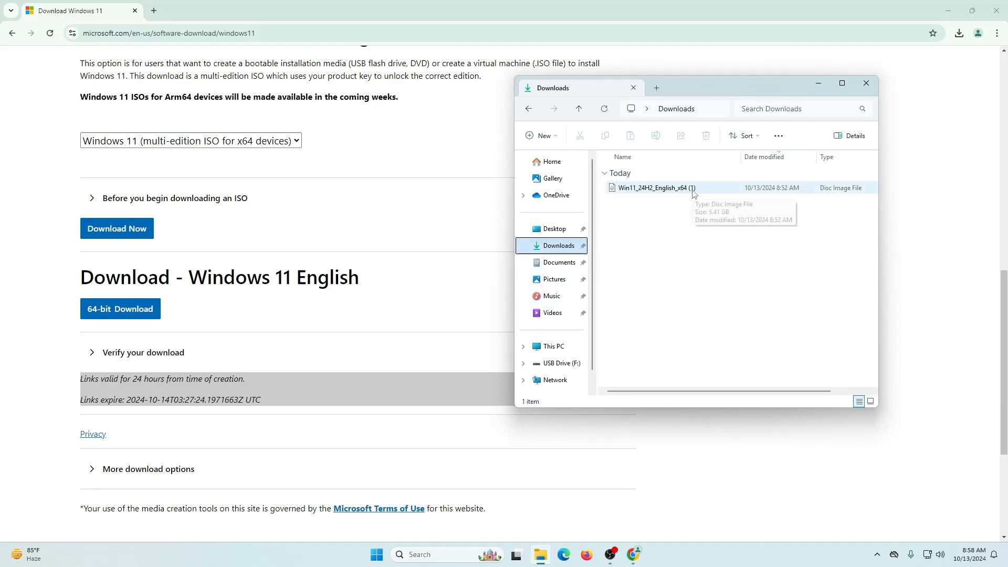
drag(672, 391, 749, 389)
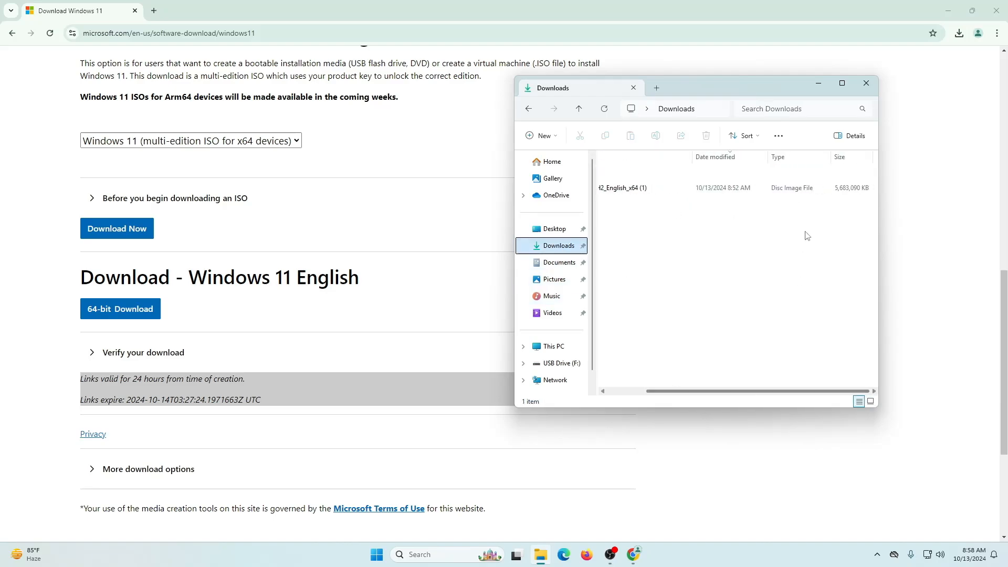
click(843, 190)
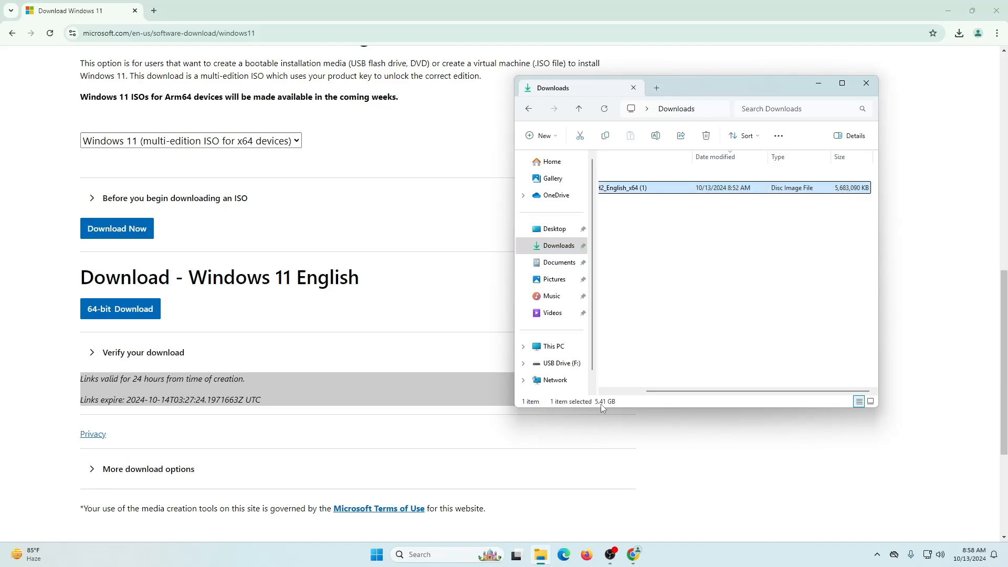
click(628, 391)
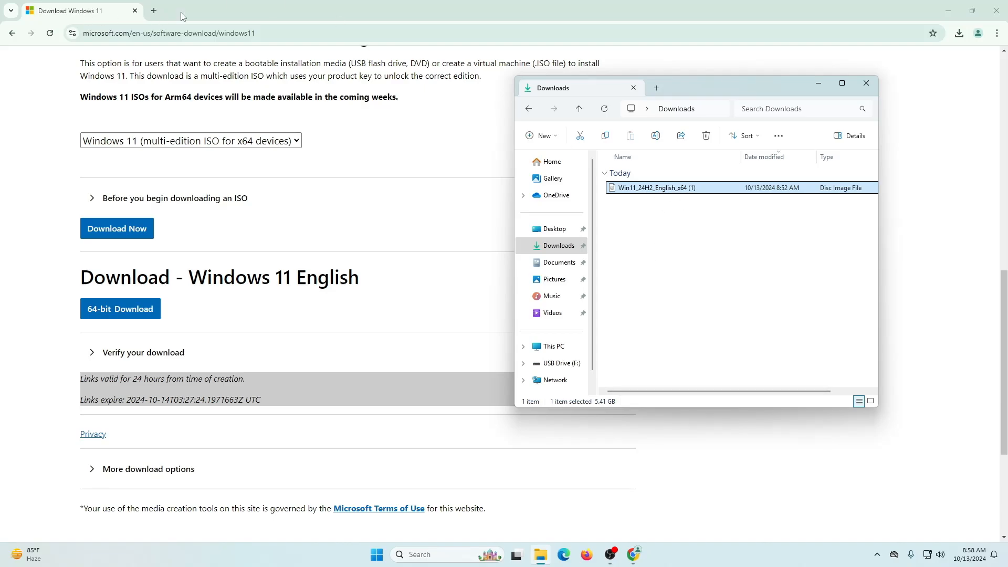
Return to Chrome, search for "rufus" in a new tab and open the official rufus.ie website.
click(154, 11)
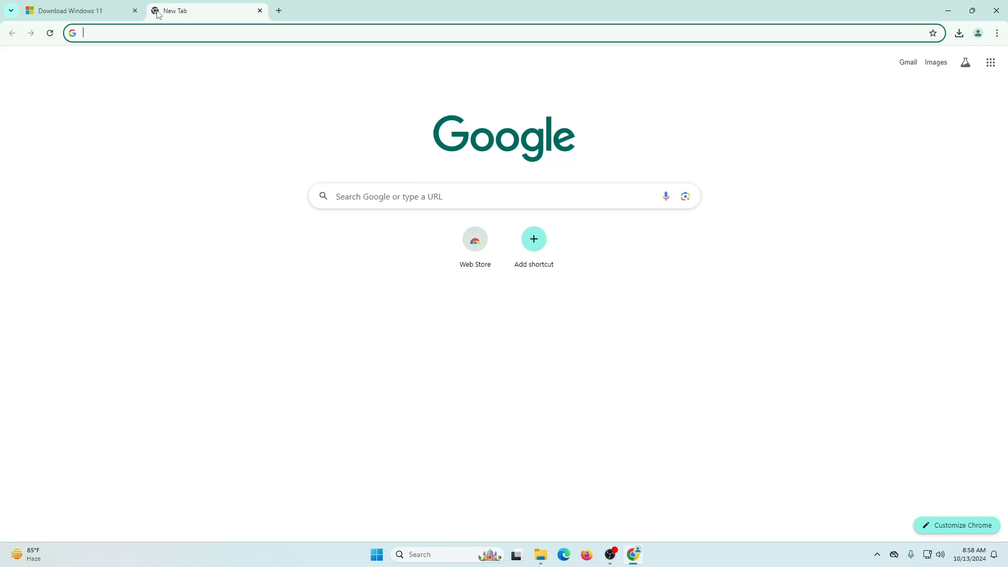
text(rufus)
key(Return)
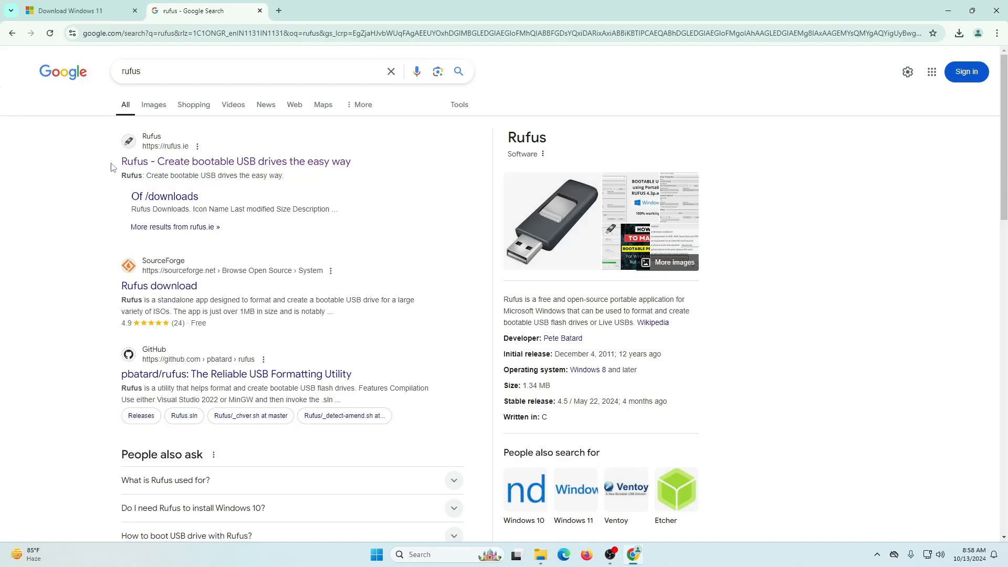
click(148, 162)
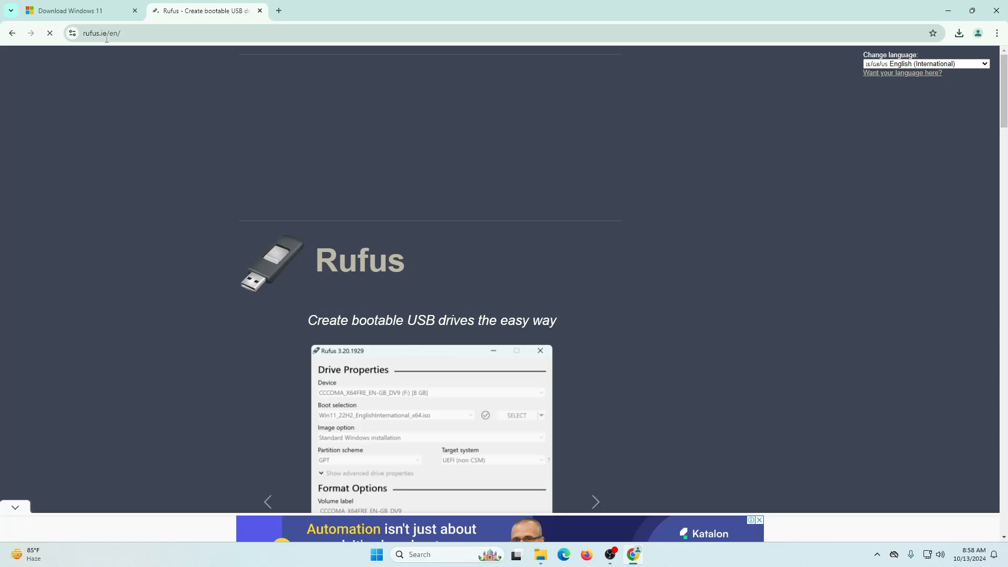
scroll(367, 189, down, 2)
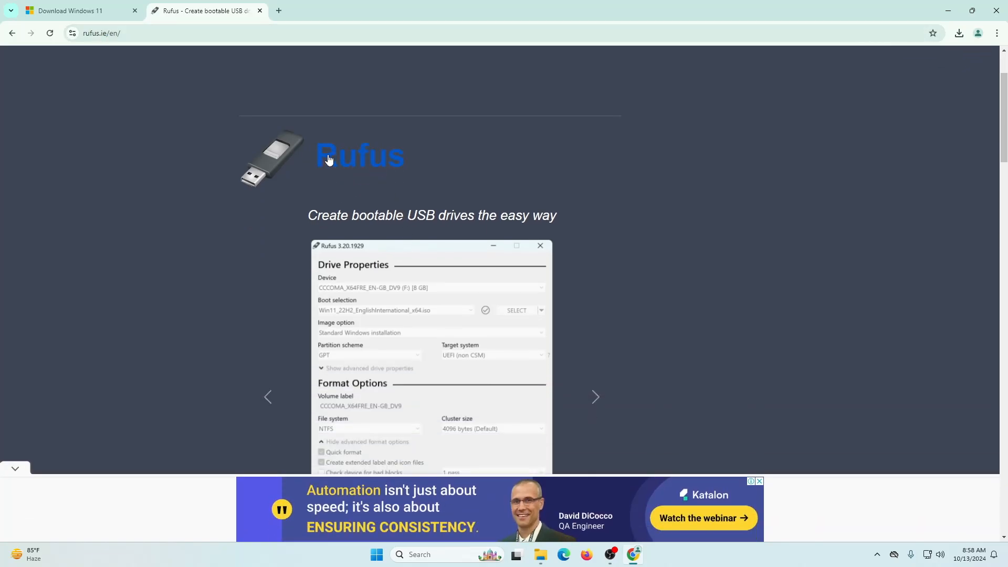
Download the standard Windows x64 release rufus-4.5.exe from the latest releases list and dismiss the ad.
scroll(444, 250, down, 8)
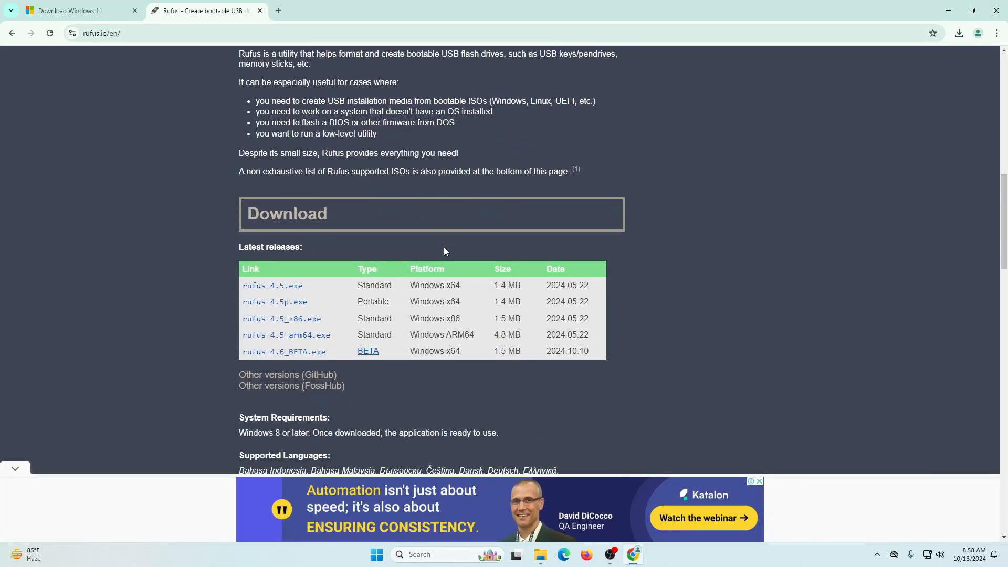
scroll(444, 251, down, 1)
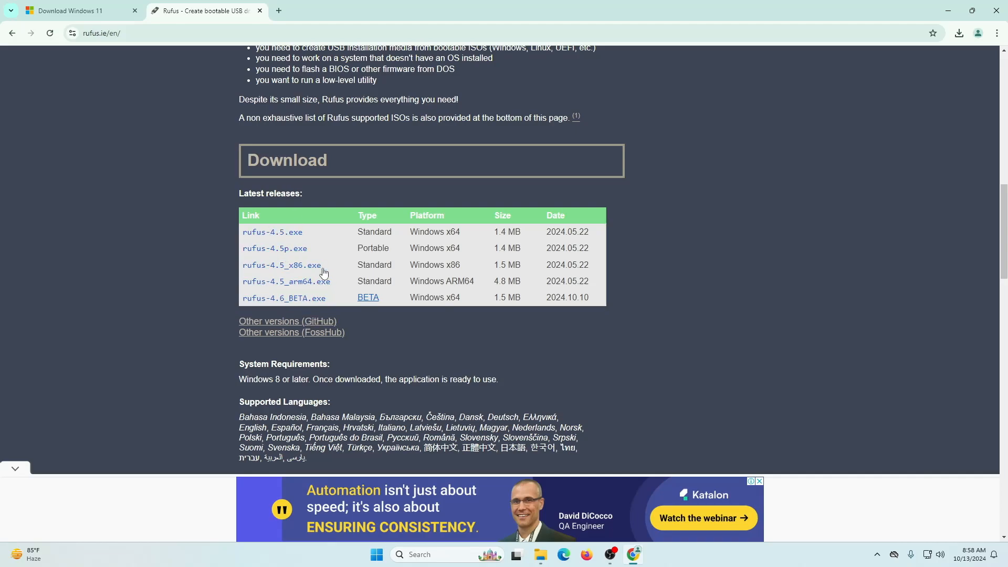
click(281, 234)
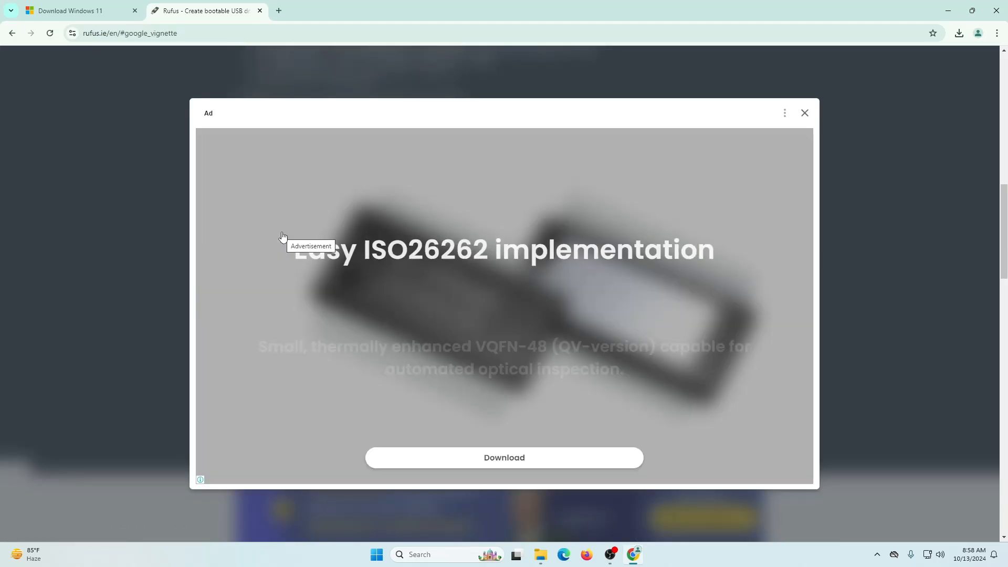
click(804, 113)
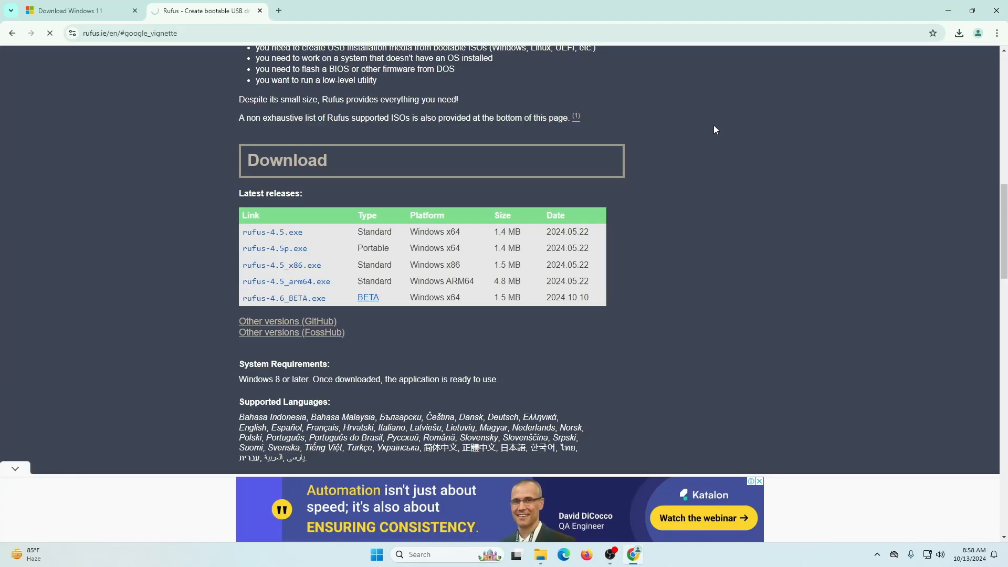
Show the downloaded rufus-4.5.exe in its folder, then close the browser and the extra File Explorer window.
click(959, 33)
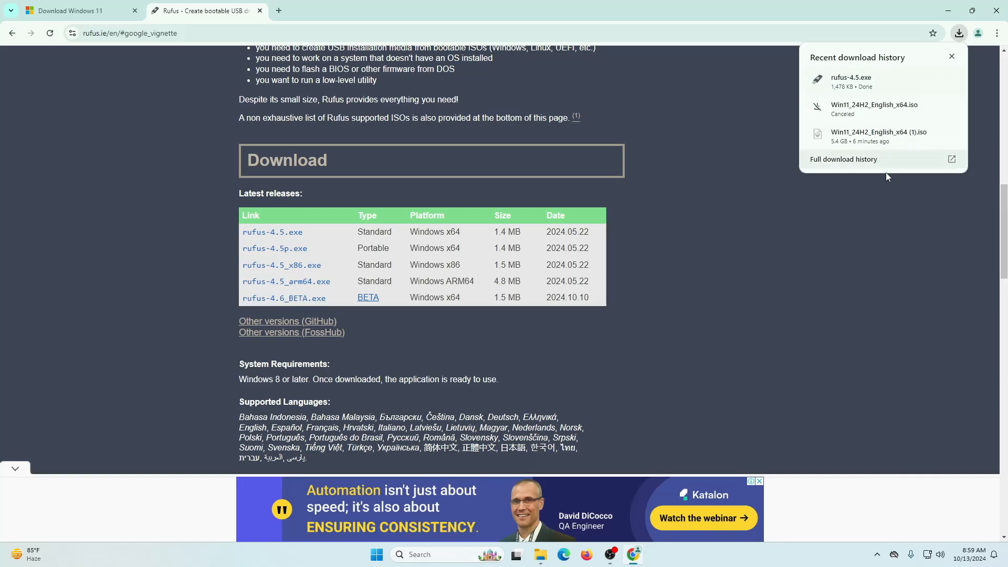
click(929, 83)
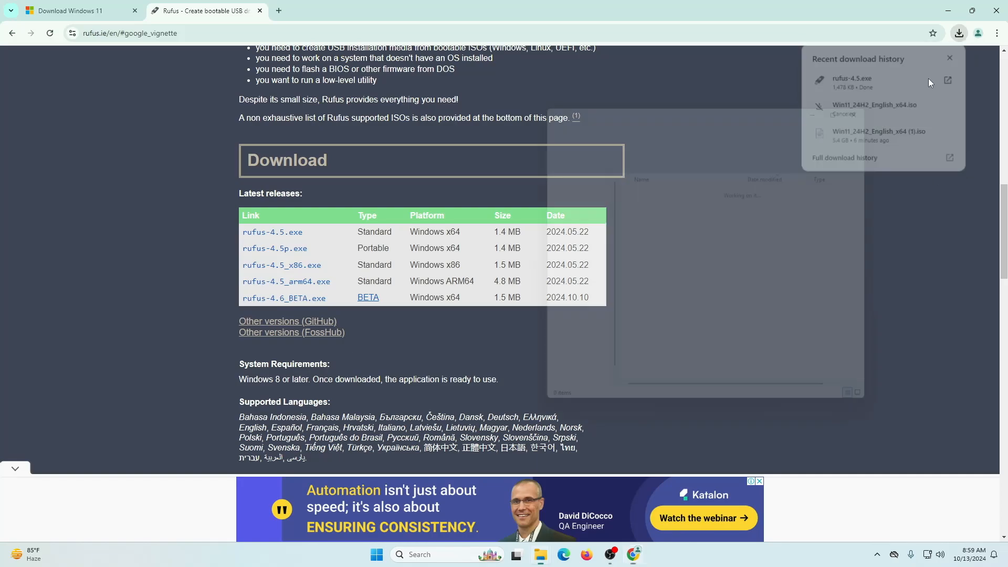
click(993, 10)
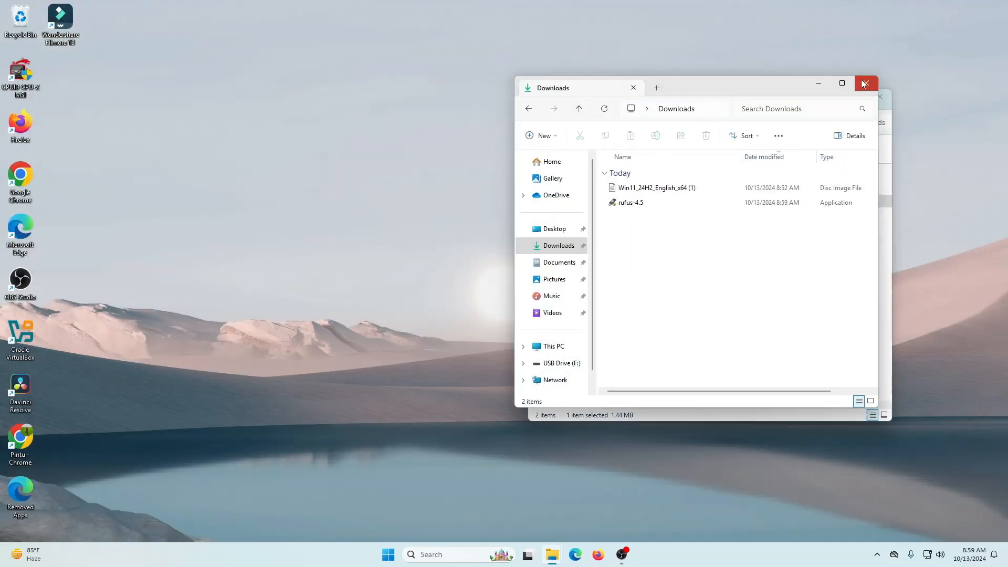
click(863, 83)
drag(768, 99, 550, 61)
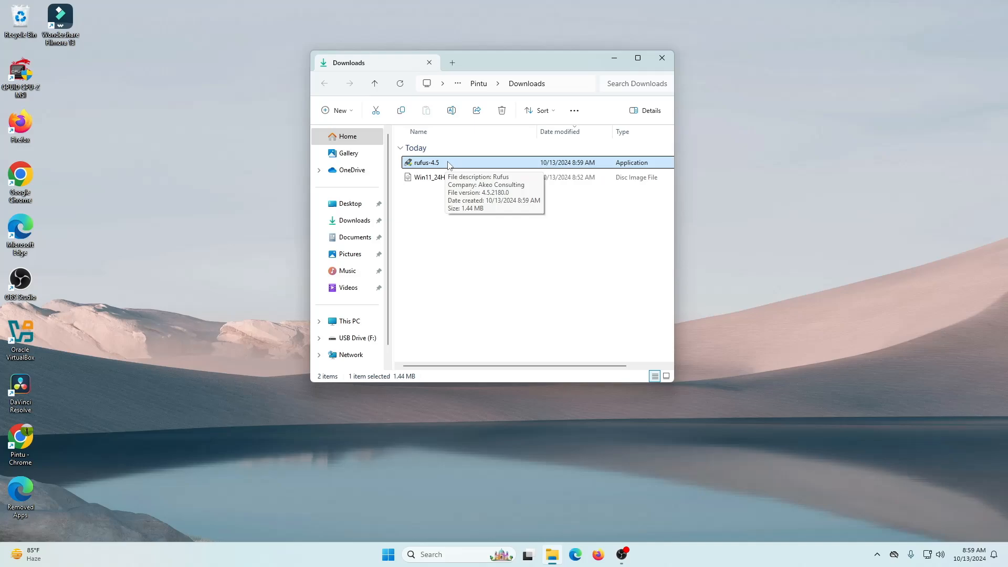
Run rufus-4.5 from the Downloads folder and place its window beside File Explorer.
click(502, 255)
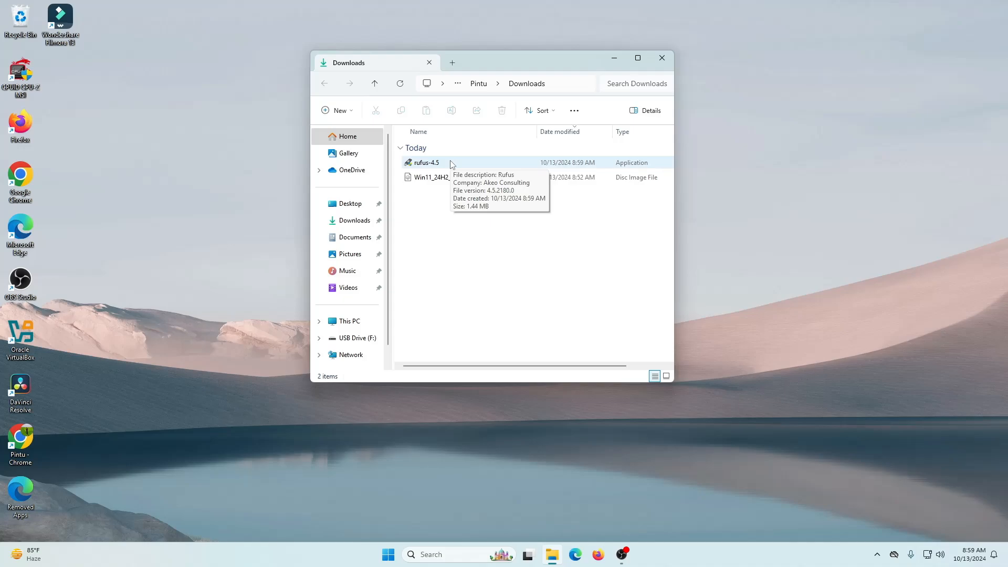
click(454, 178)
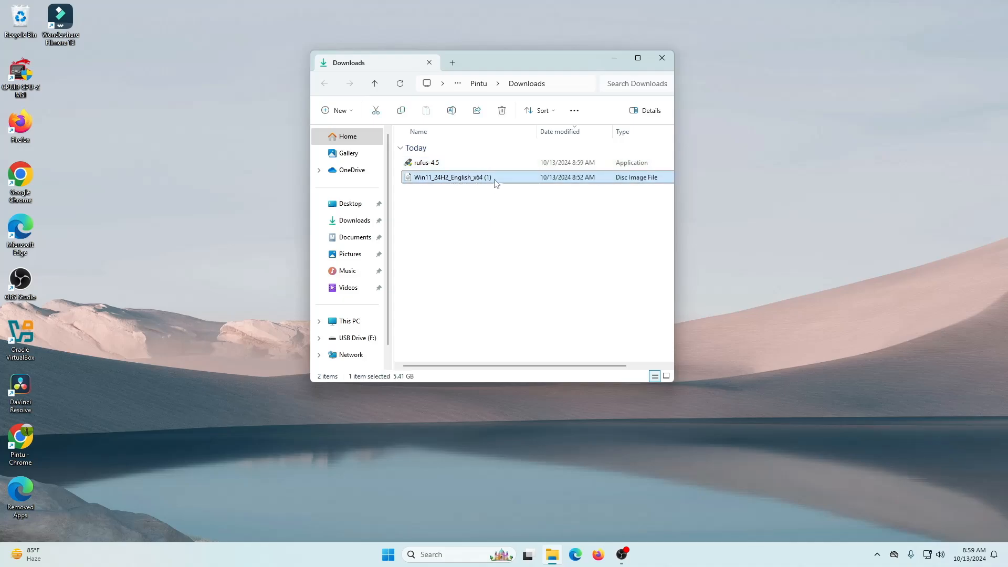
double_click(419, 164)
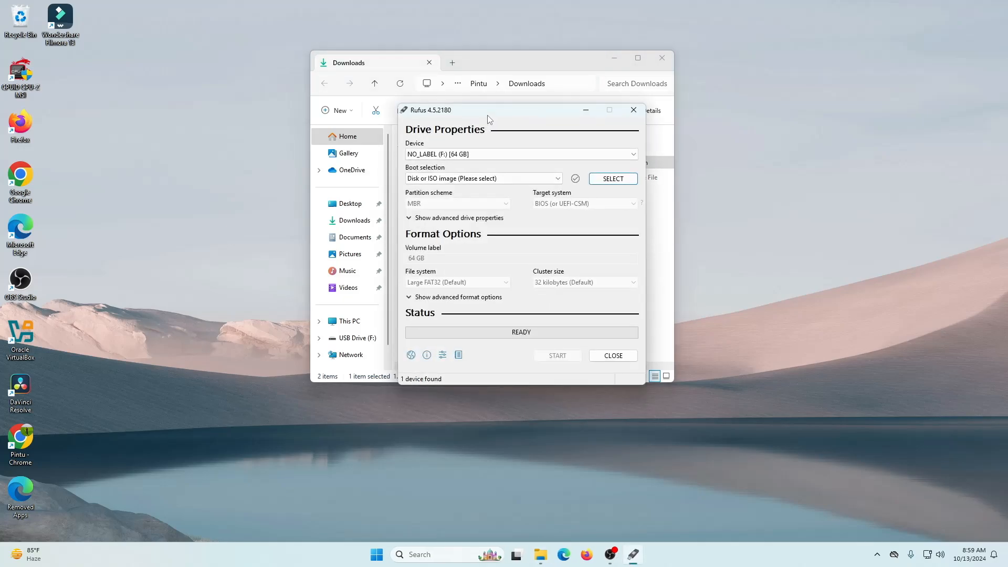
drag(487, 116, 705, 98)
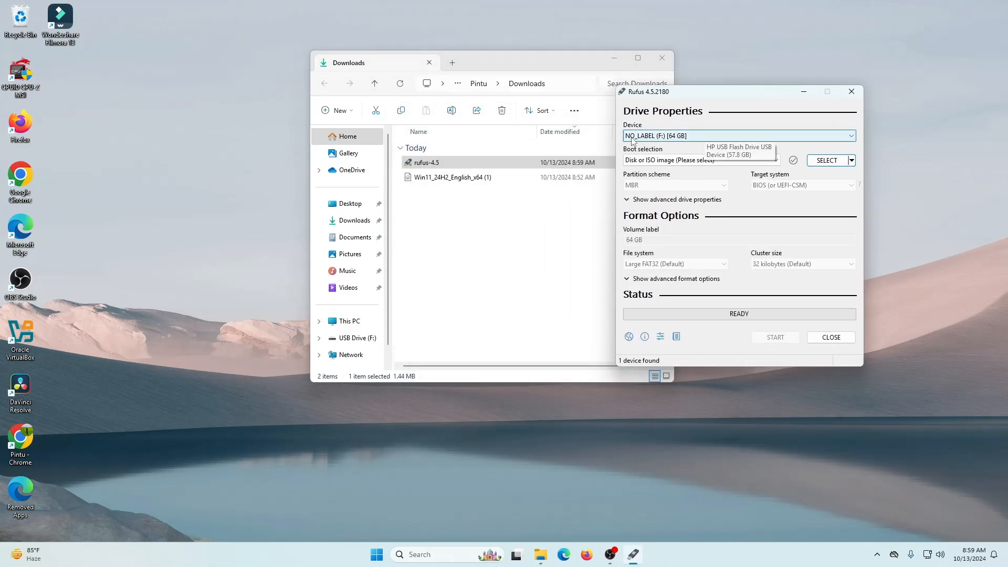
Compare the device offered in Rufus with USB Drive (F:) under This PC.
click(651, 137)
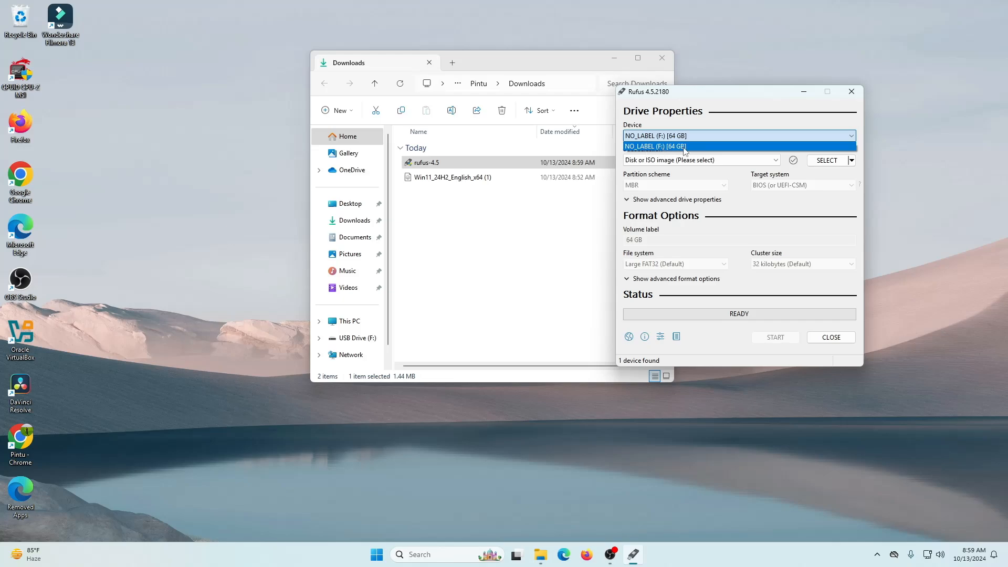
click(337, 322)
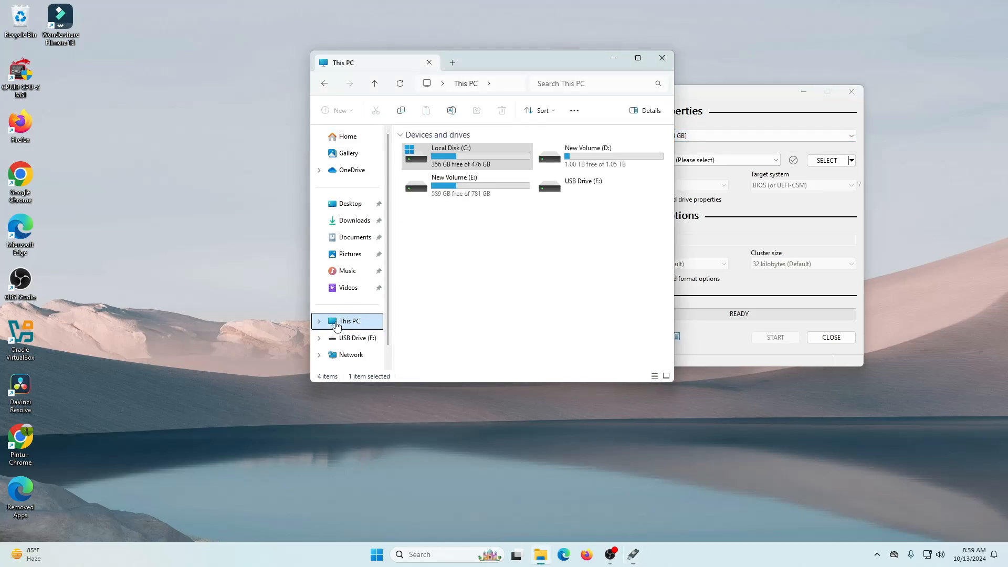
click(585, 188)
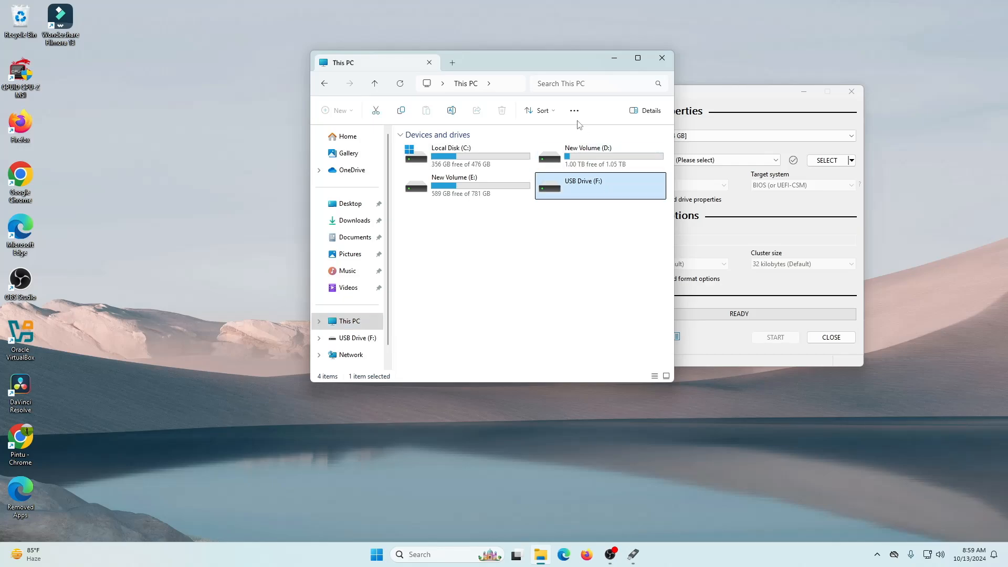
drag(562, 61, 440, 57)
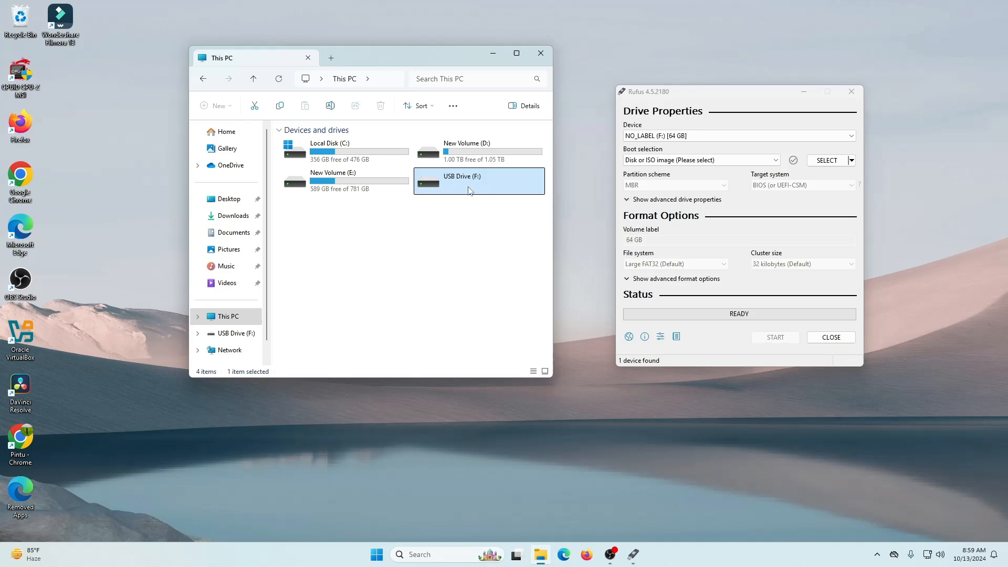
Close File Explorer and choose NO_LABEL (F:) [64 GB] as the Rufus target device.
click(541, 53)
drag(682, 95, 448, 83)
click(414, 124)
click(415, 135)
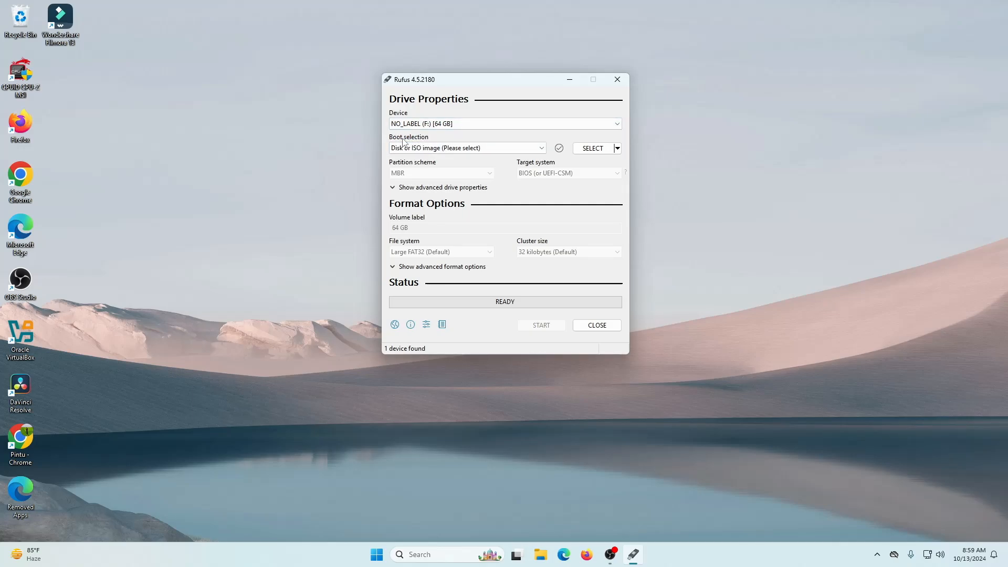
Load the Win11_24H2_English_x64 (1) ISO from Downloads as the boot image.
click(592, 148)
click(513, 186)
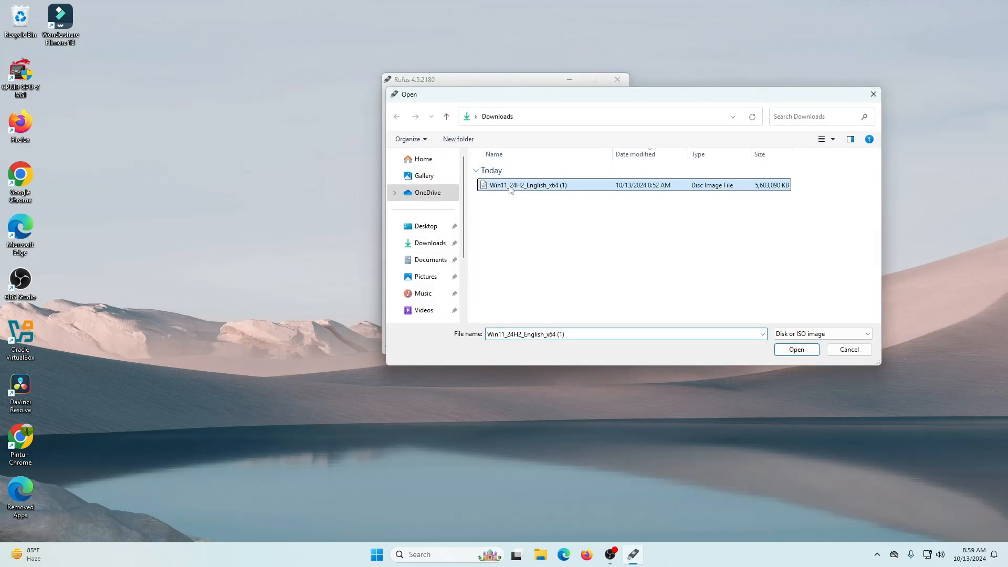
click(795, 350)
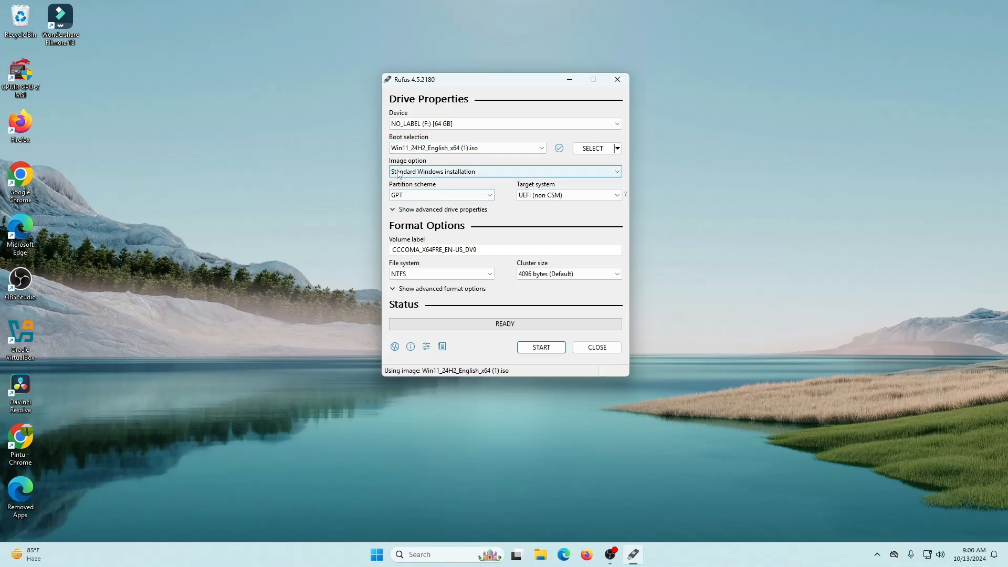
Review the available image options, target systems and advanced drive properties without changing them.
click(420, 173)
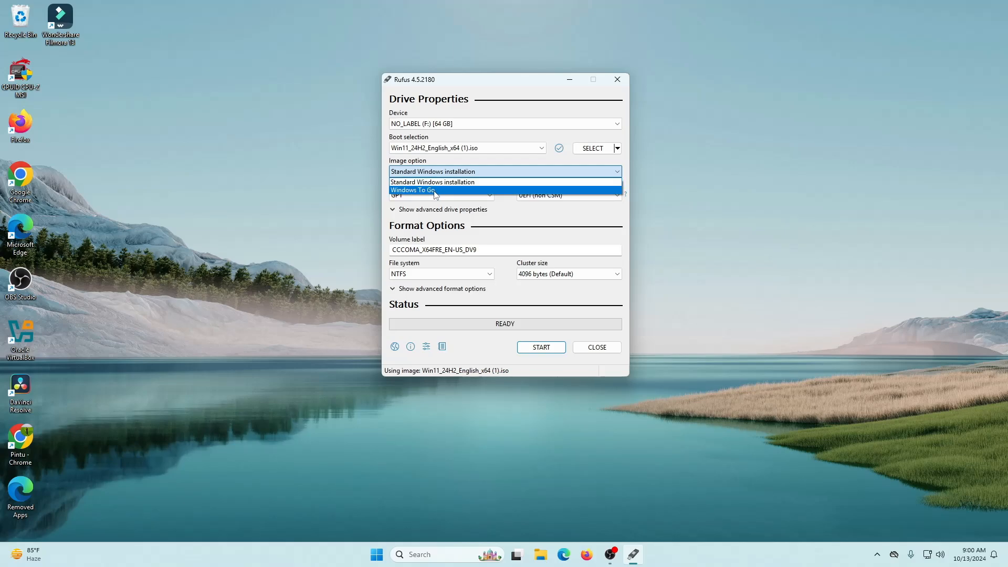
click(558, 229)
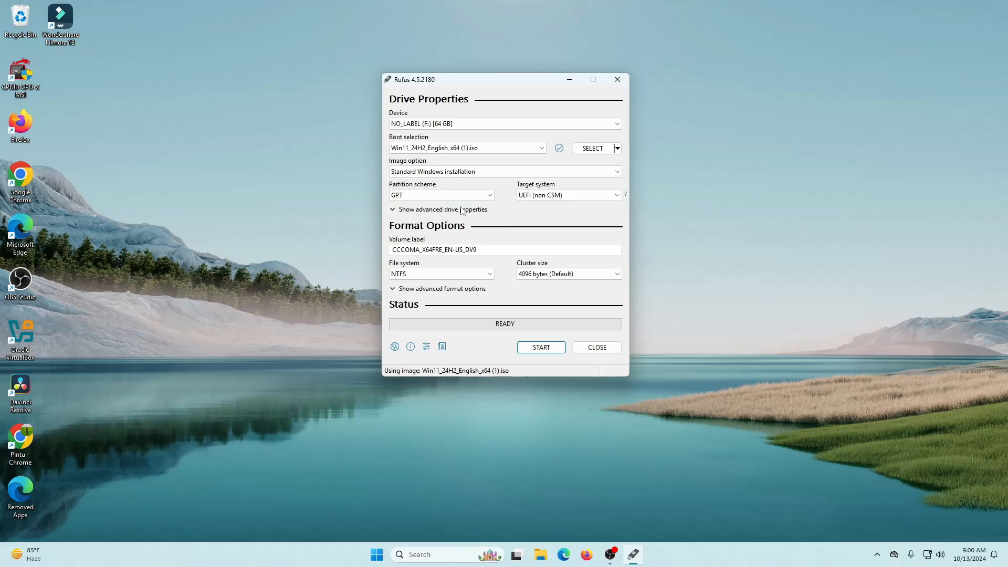
click(530, 197)
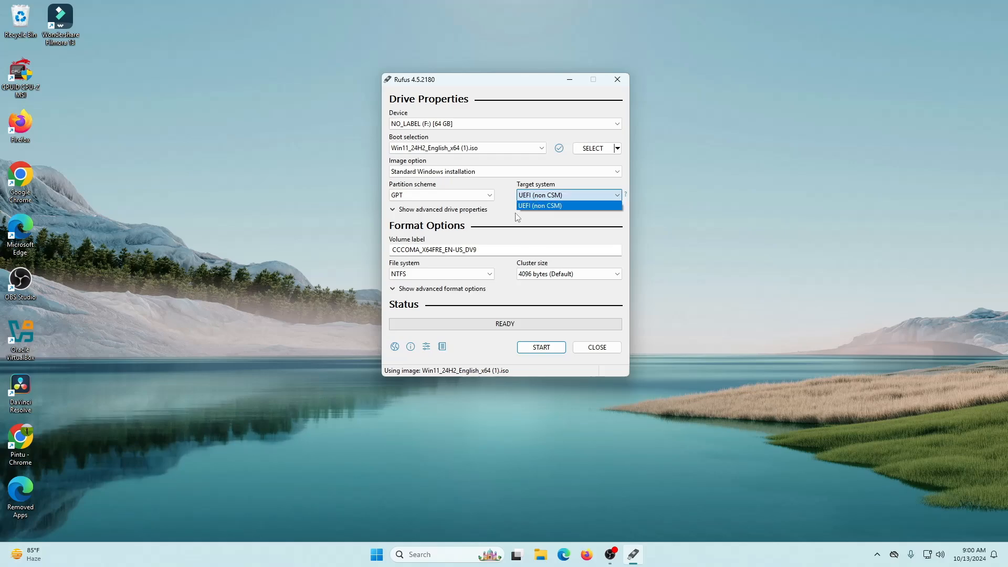
click(520, 217)
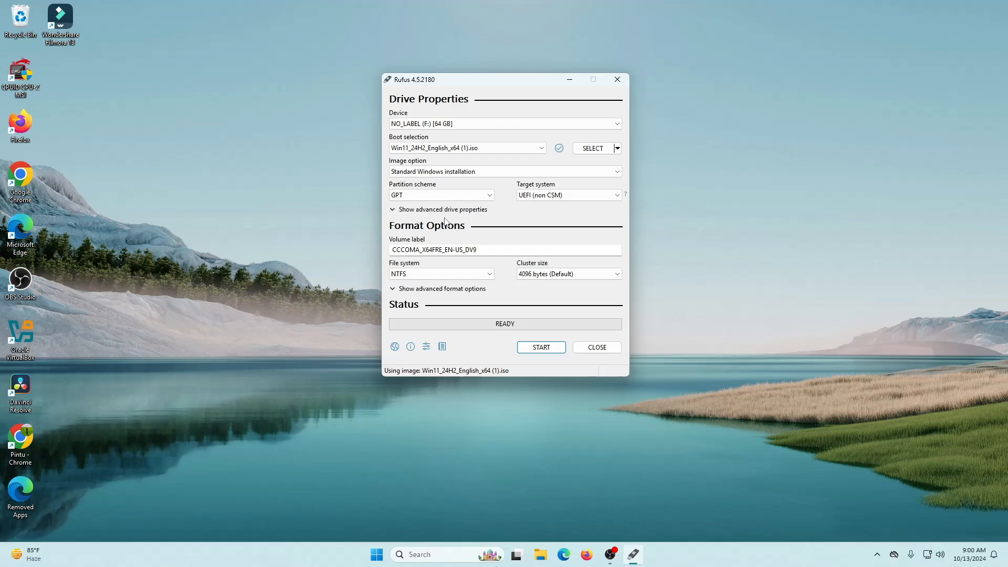
click(391, 210)
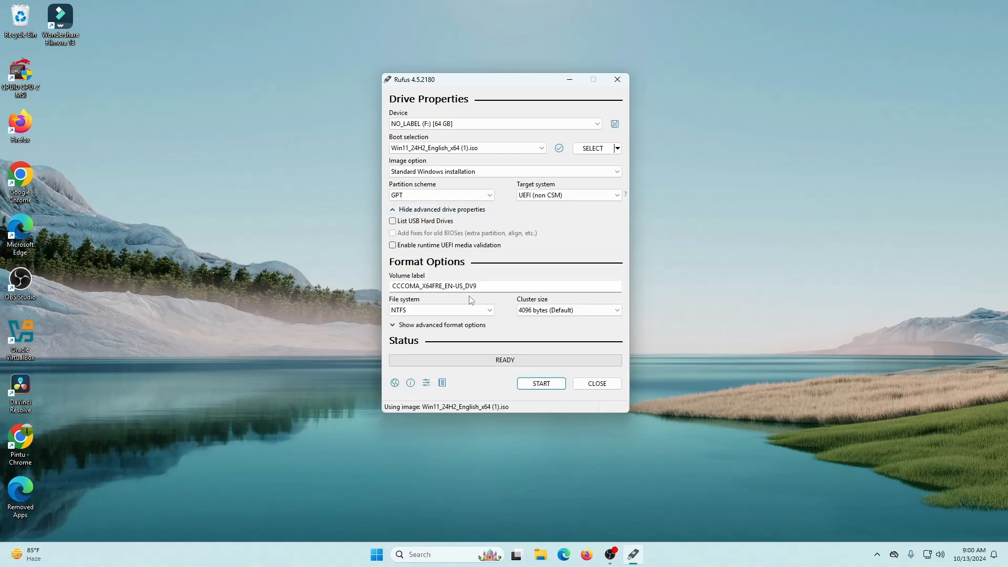
click(395, 210)
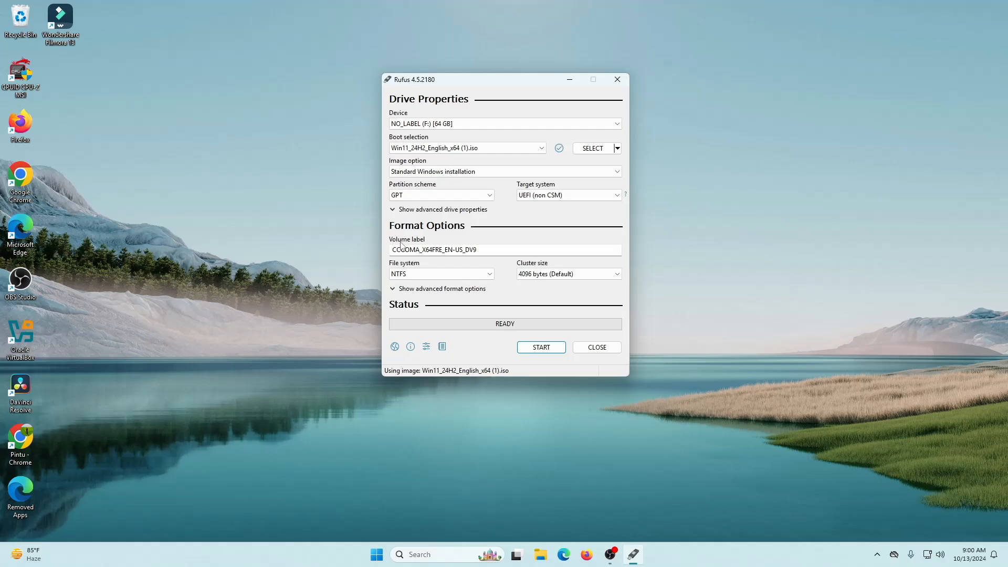
Set the volume label to "Windows 11".
drag(507, 247, 349, 258)
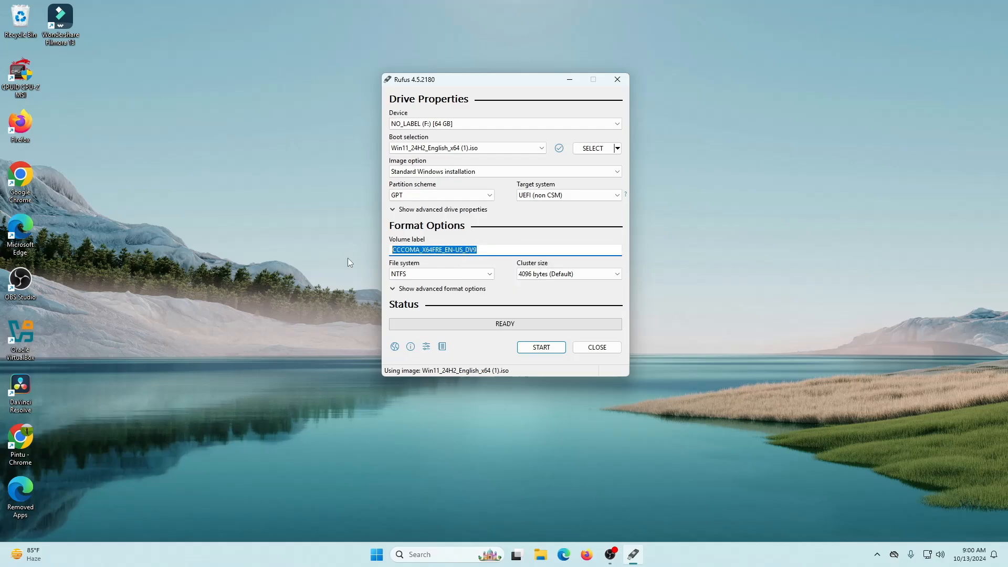
text(Windo)
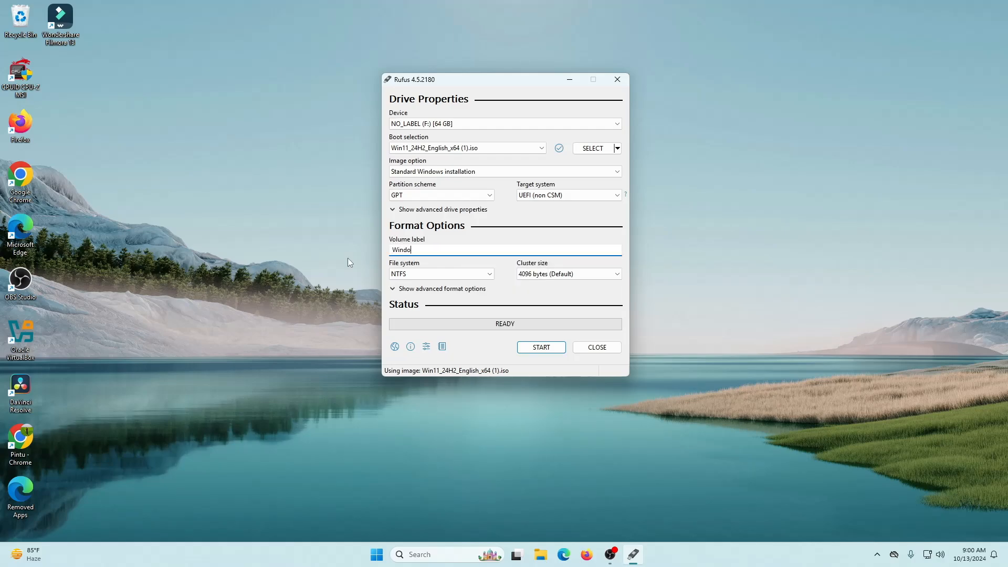
text(ws 11)
Check the computer's drives under This PC in File Explorer, then close it to return to Rufus.
click(541, 555)
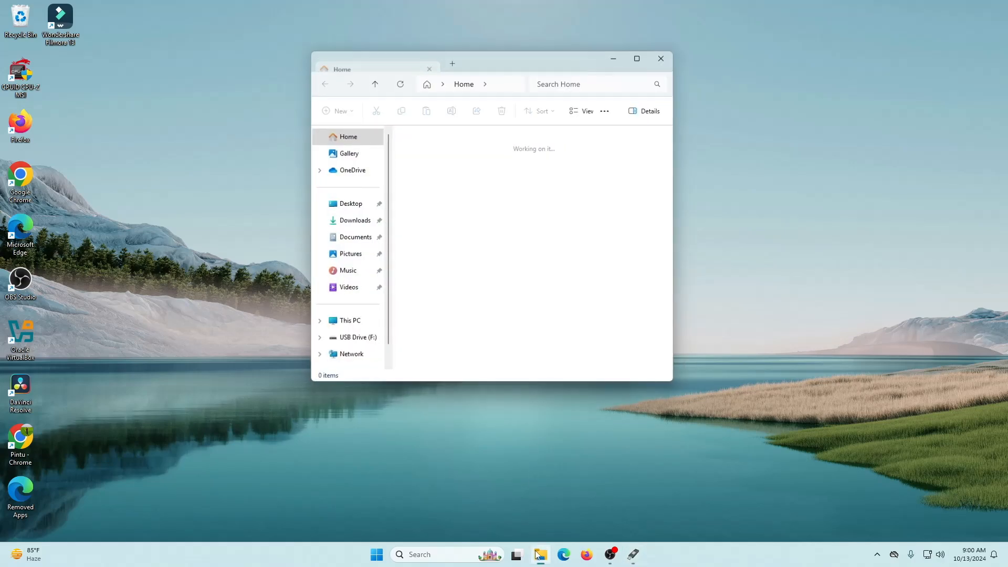
click(376, 318)
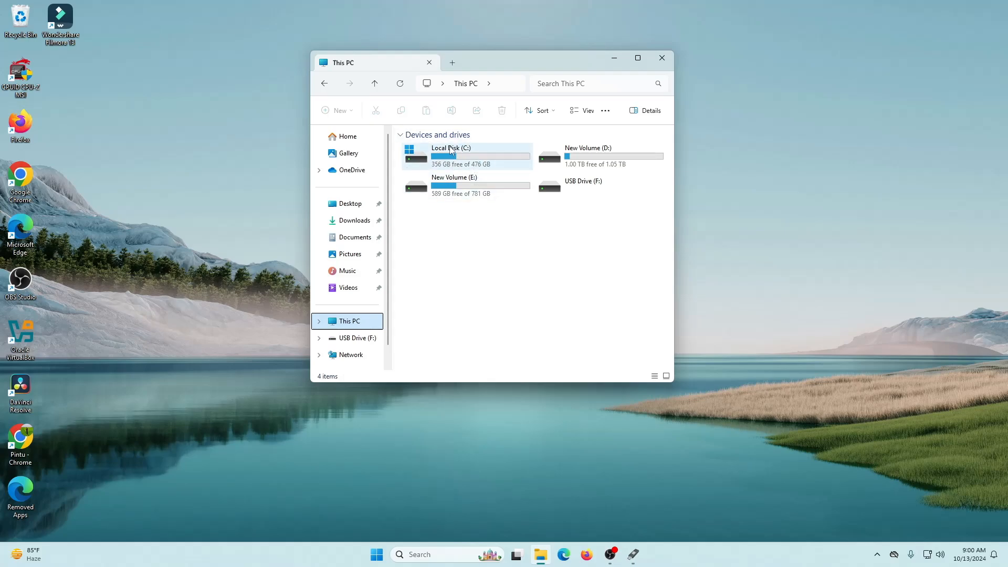
click(661, 58)
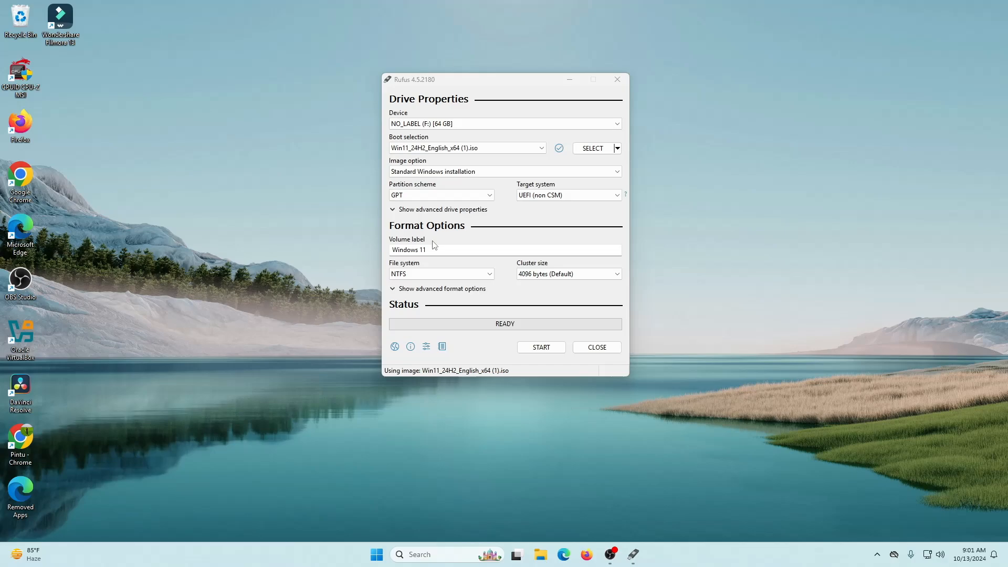
Start the drive creation with no Windows customizations, clearing the options that remove the RAM, Secure Boot, TPM 2.0 and online Microsoft account requirements.
click(532, 348)
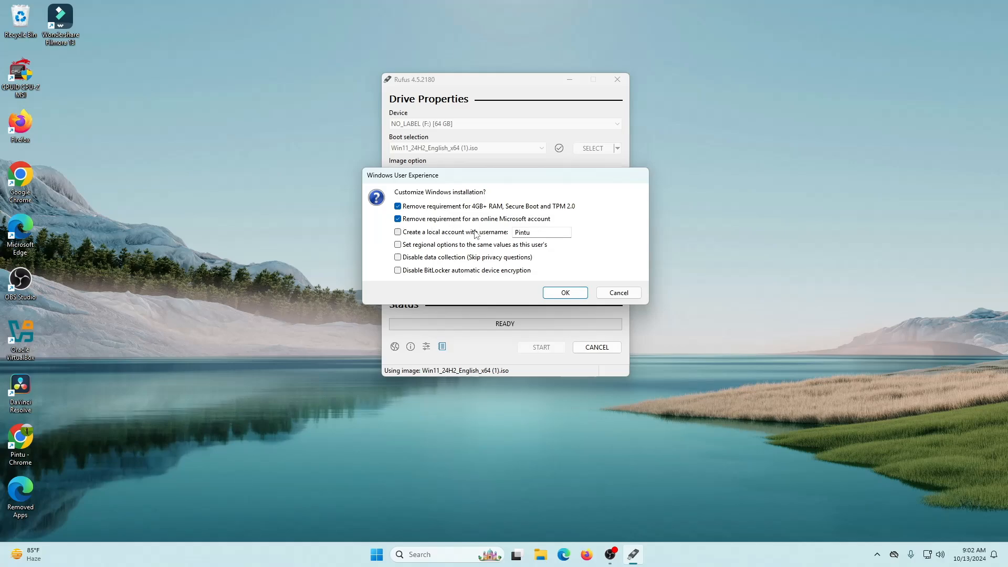
click(398, 232)
click(530, 234)
click(397, 232)
click(397, 218)
click(397, 207)
click(570, 294)
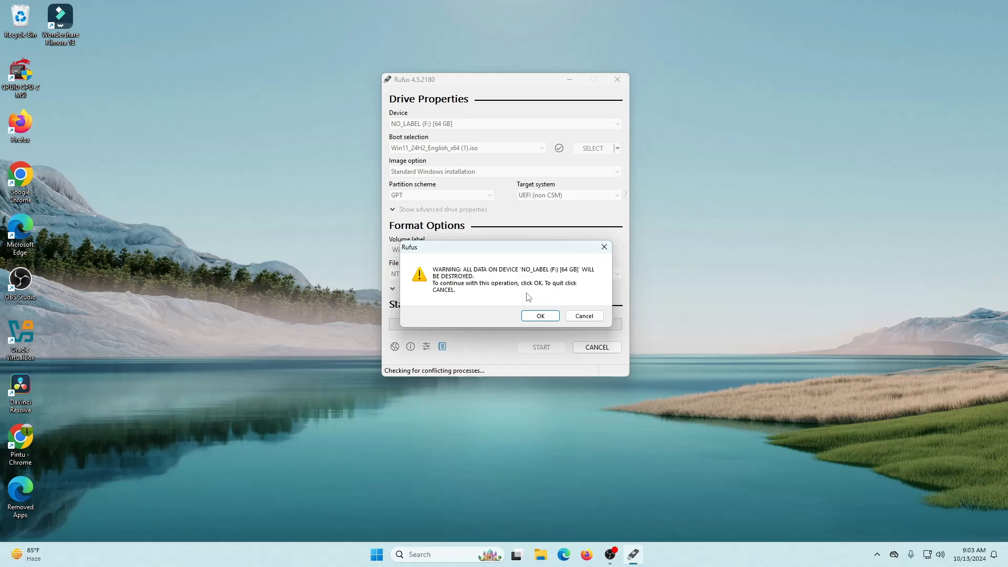
Confirm erasing all data on the USB drive and open the Rufus log.
click(533, 317)
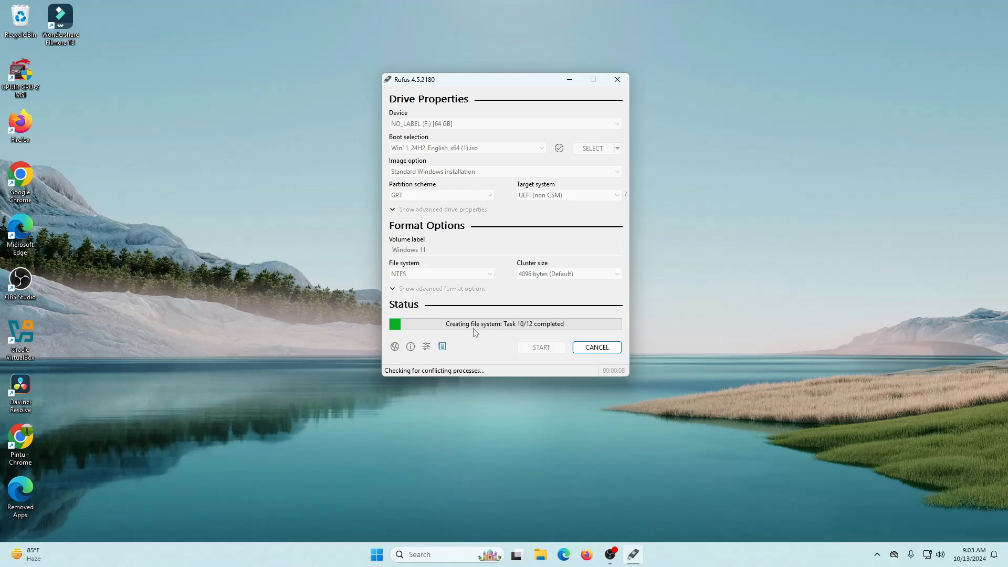
click(442, 347)
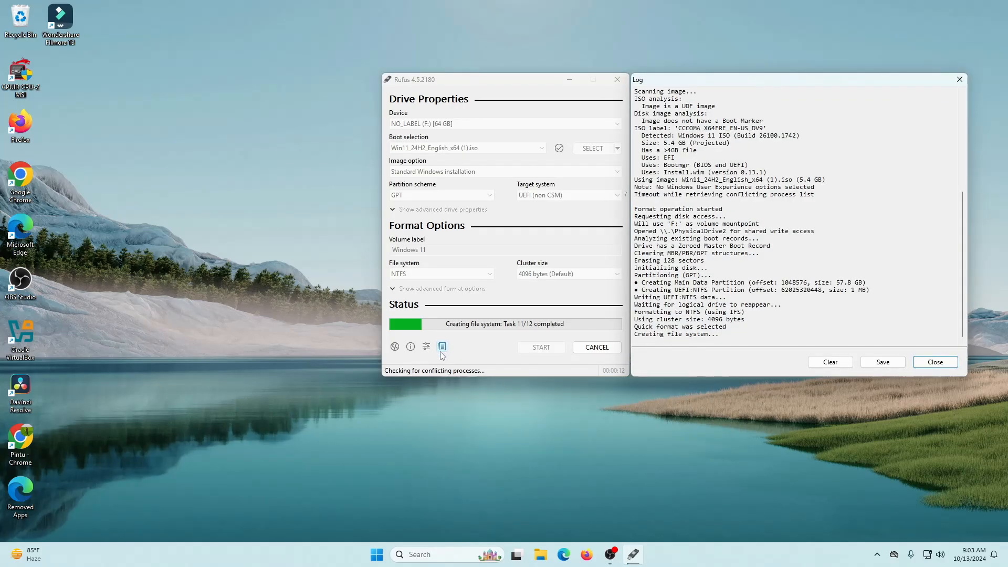